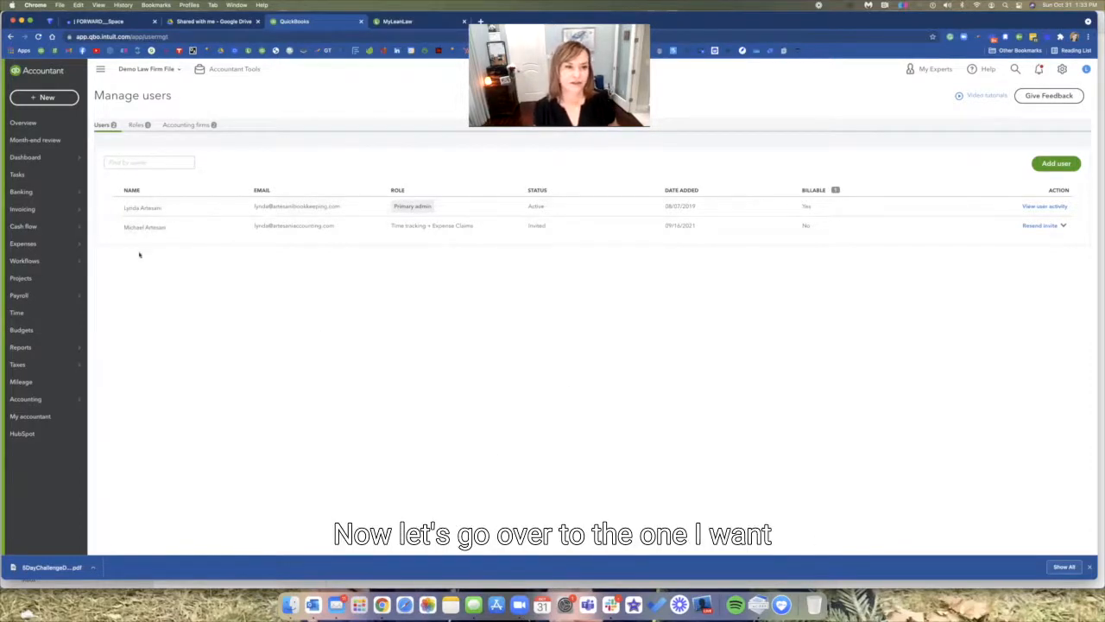
- Review the company's user roles and the accounting firms that have access, ending on the list of roles
left_click(135, 126)
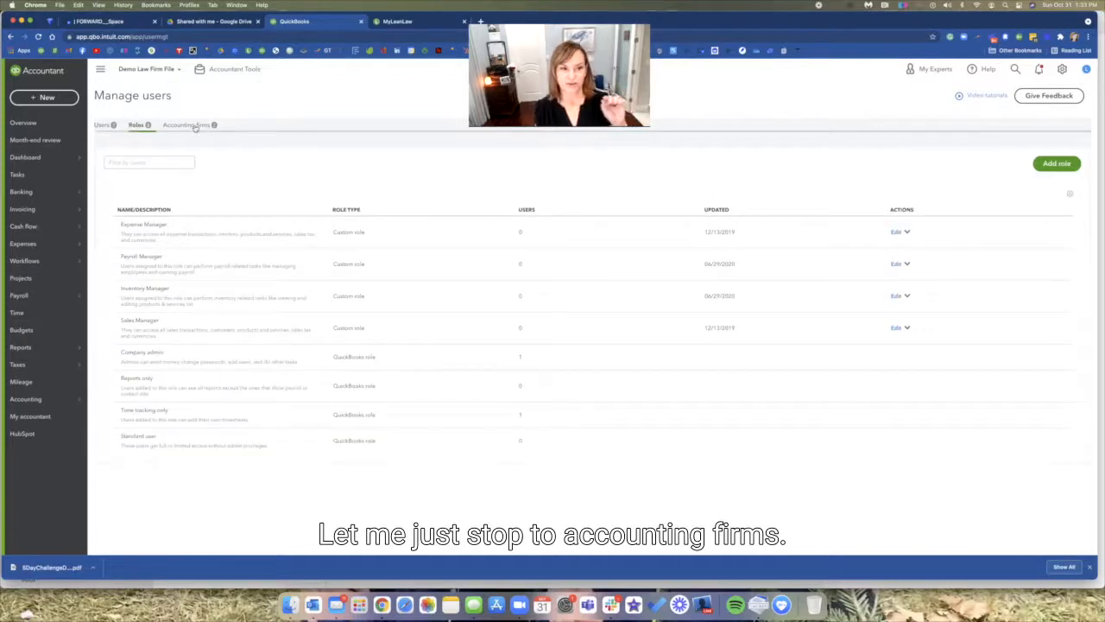
left_click(195, 126)
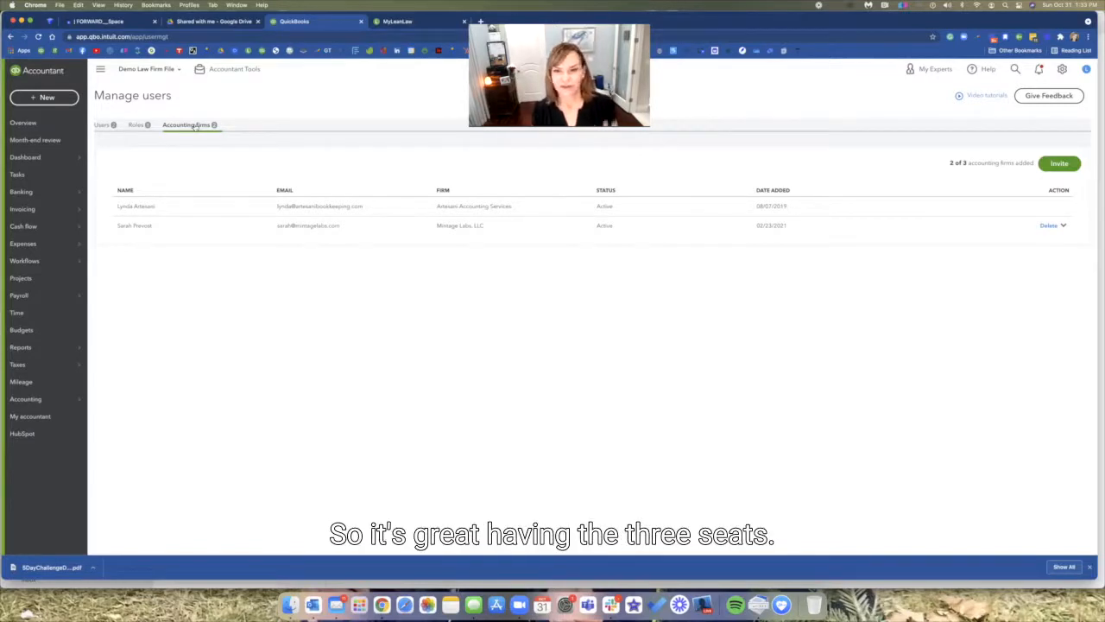
left_click(135, 125)
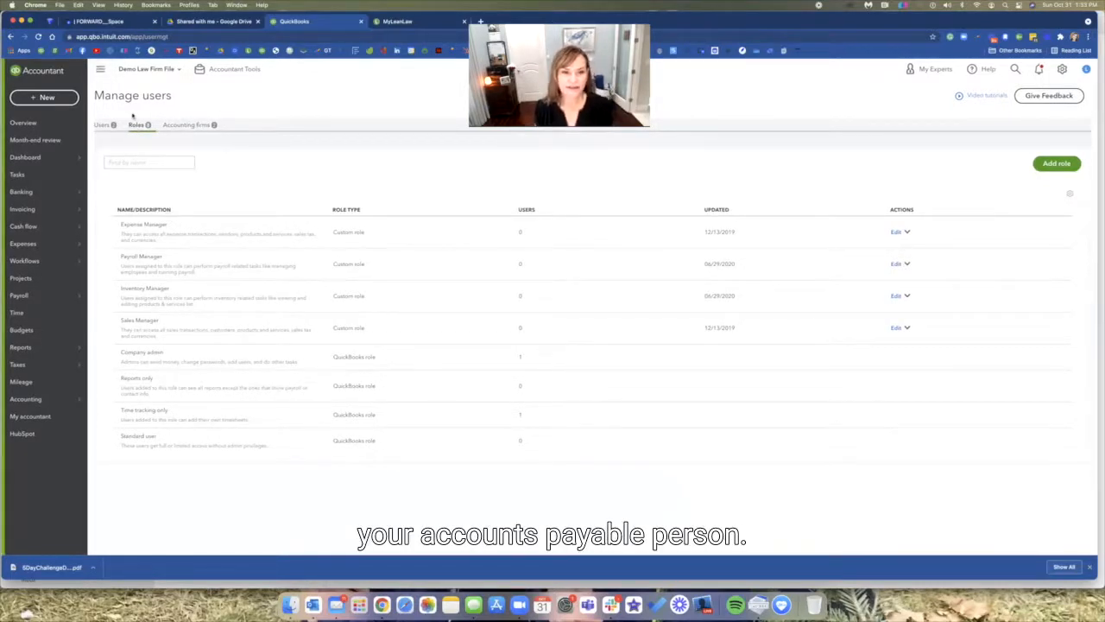
- Open the Expense Manager role for editing and grant it full access to Expenses and vendor reports
left_click(897, 233)
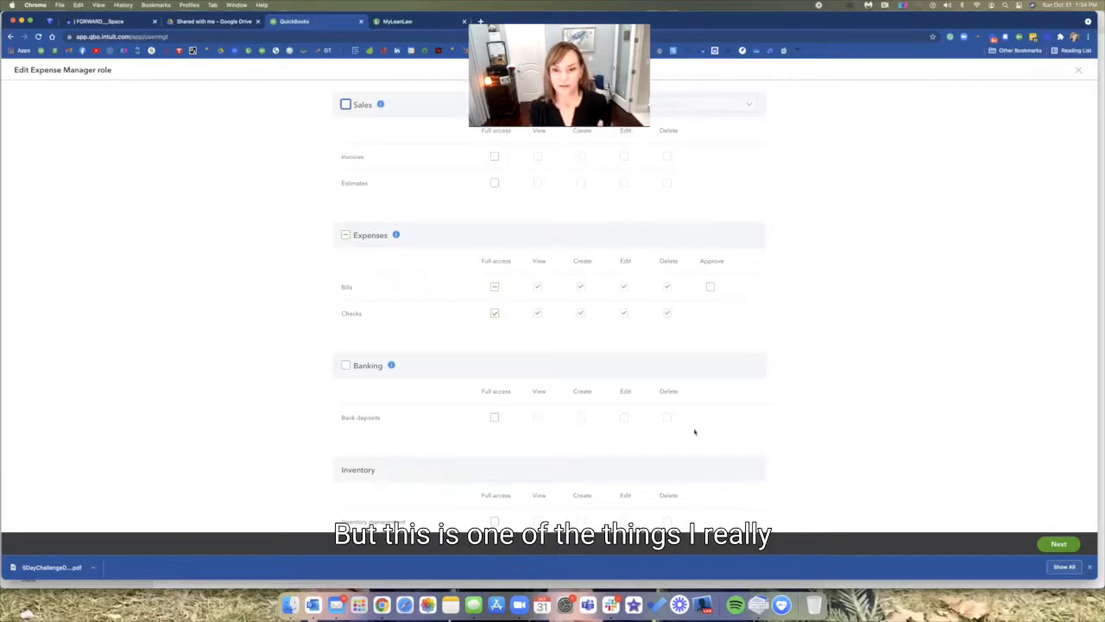
scroll(772, 384, "down", 10)
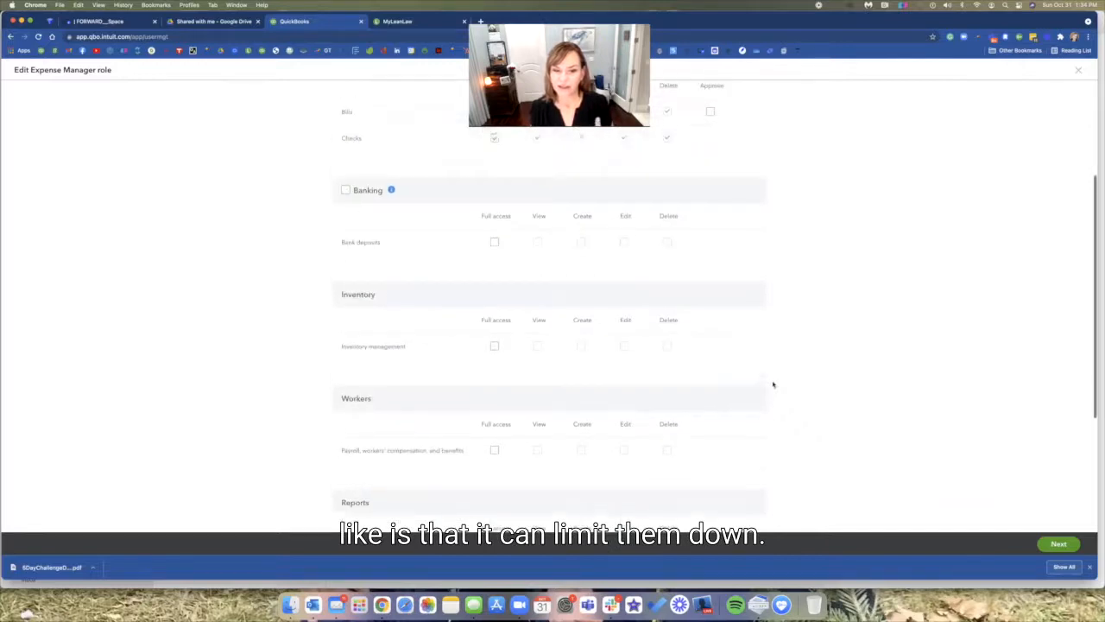
scroll(772, 384, "up", 2)
scroll(773, 384, "down", 3)
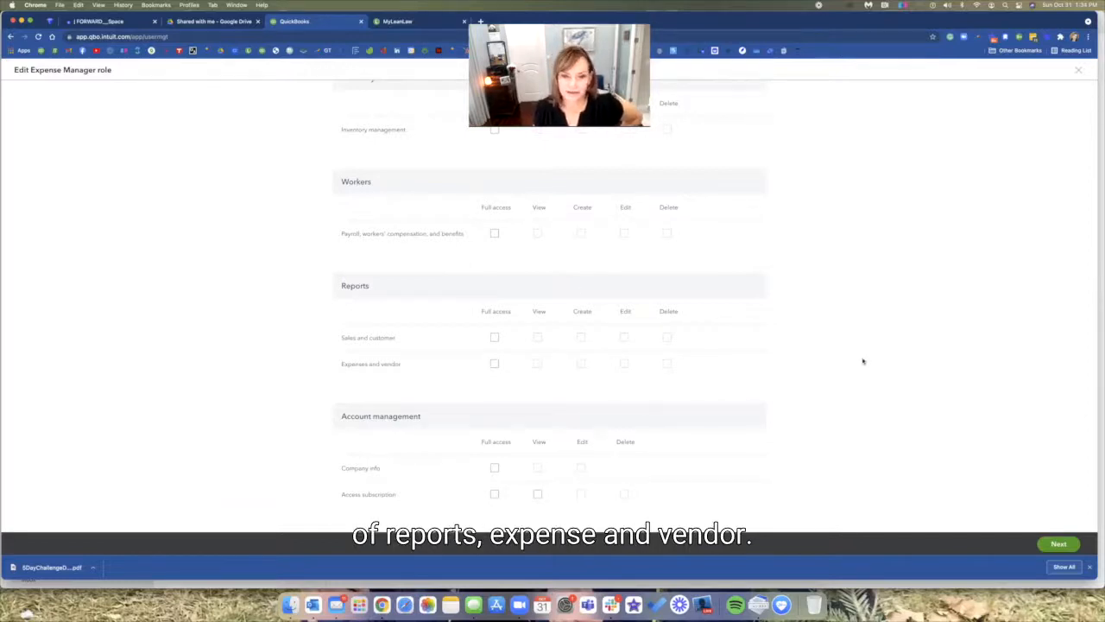
left_click(668, 362)
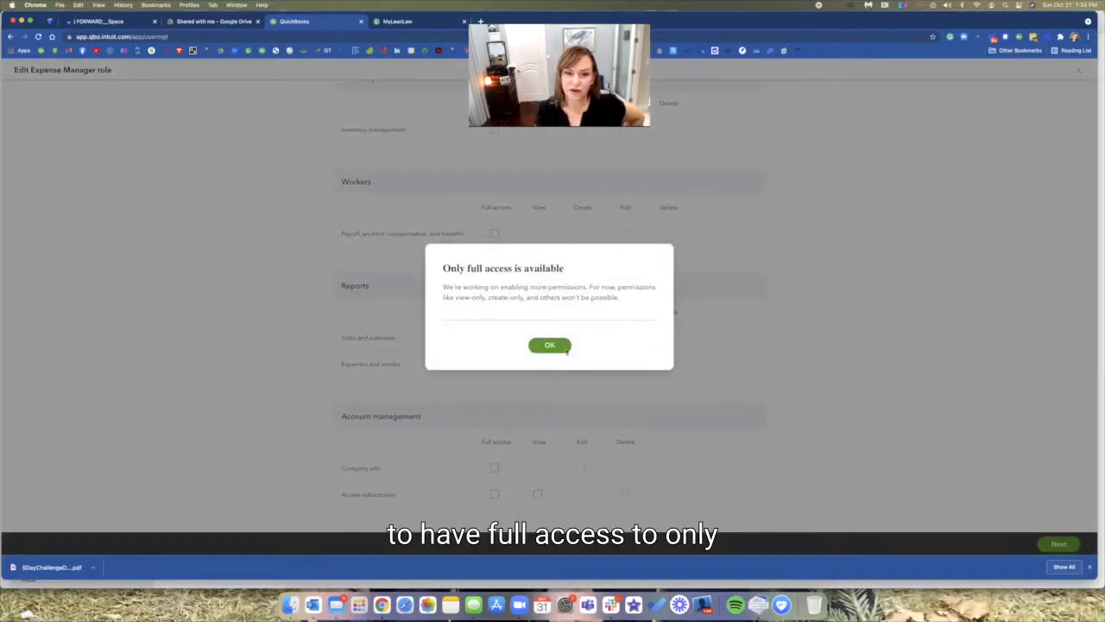
left_click(549, 344)
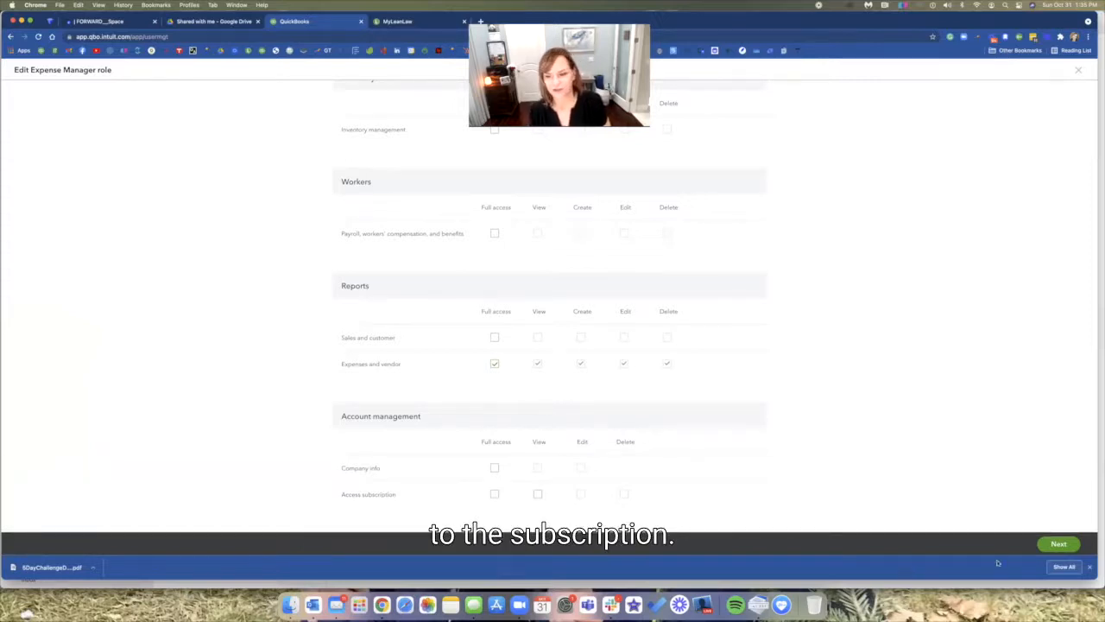
- Continue to the role's naming page and rename it "Expense Manager with report access"
left_click(1058, 543)
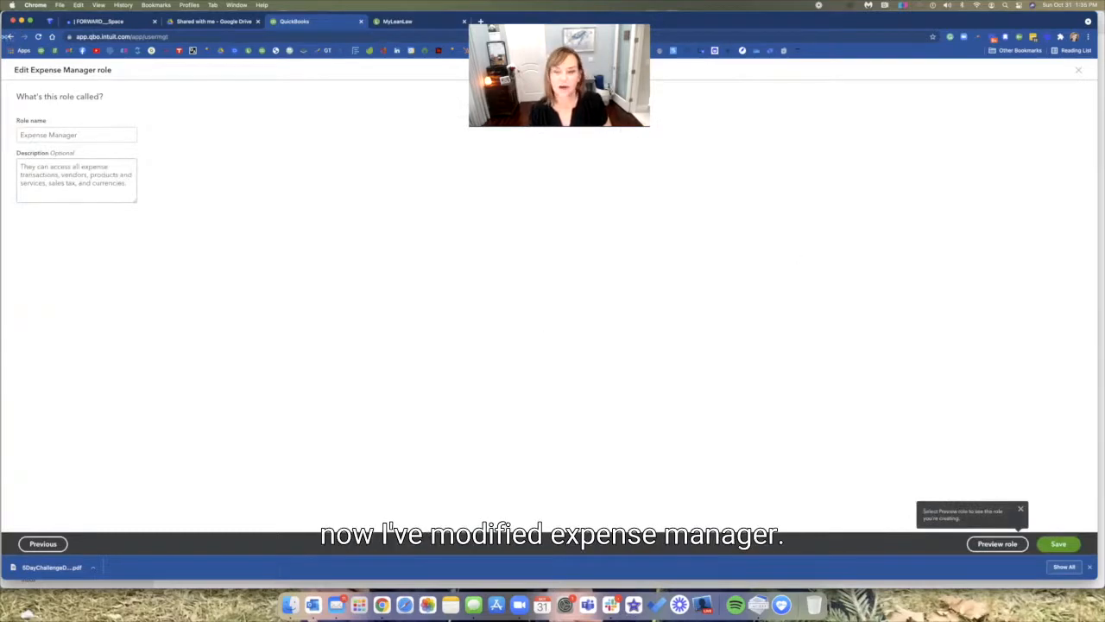
left_click(83, 134)
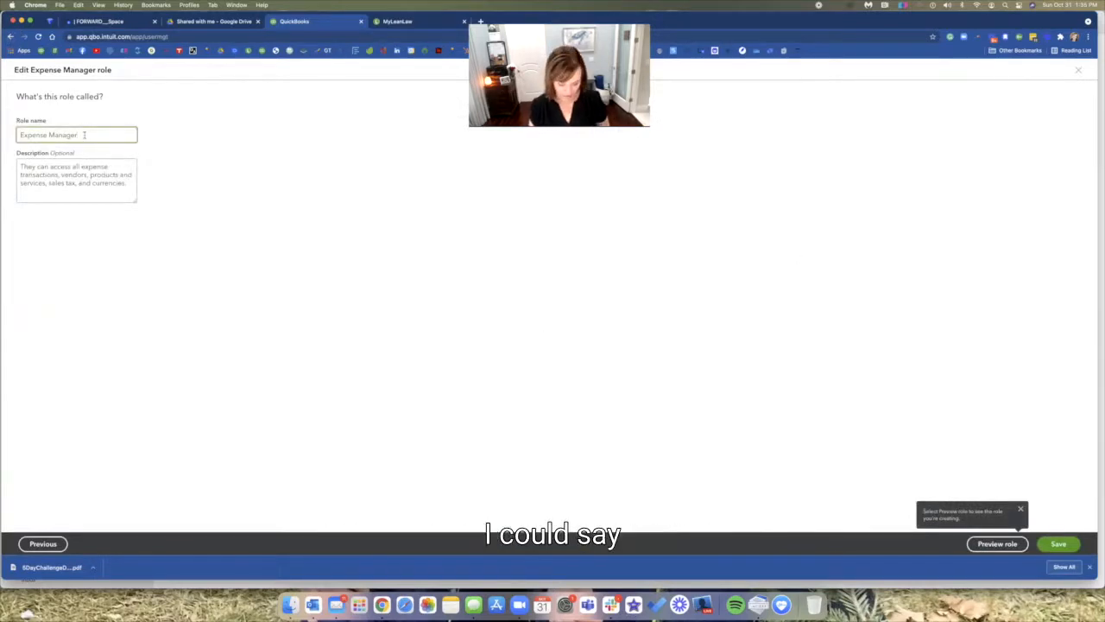
type("w")
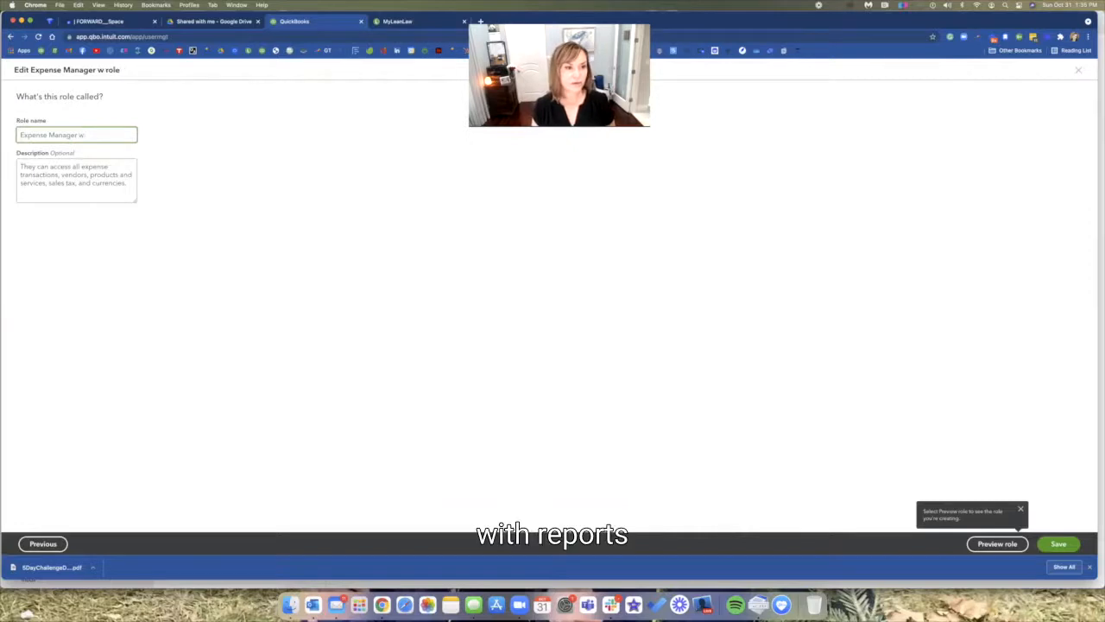
type("ith repor")
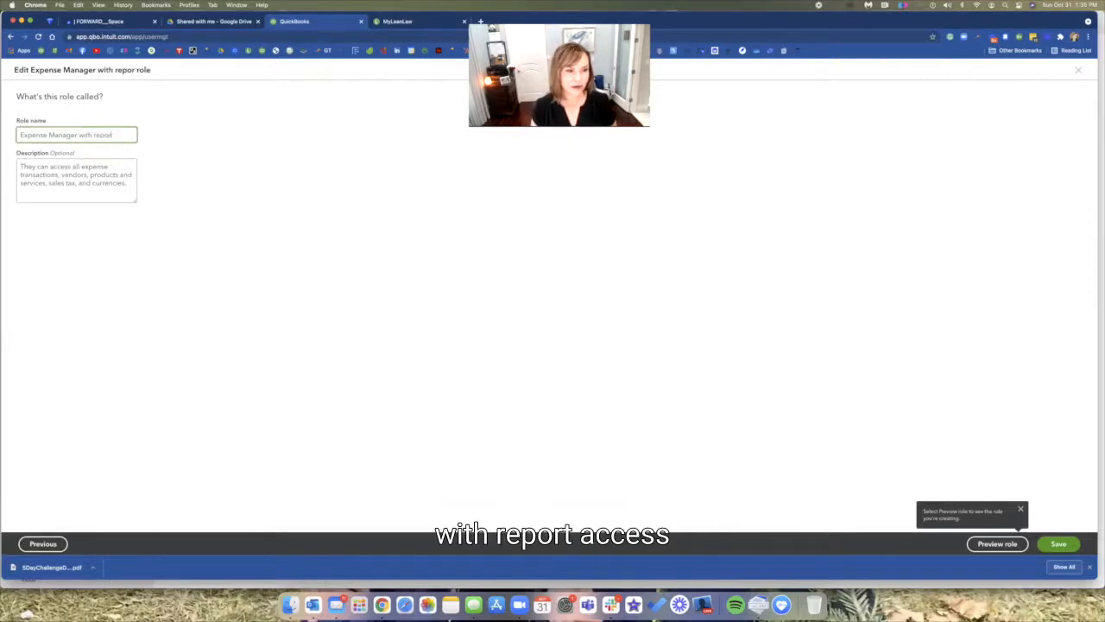
type("t access")
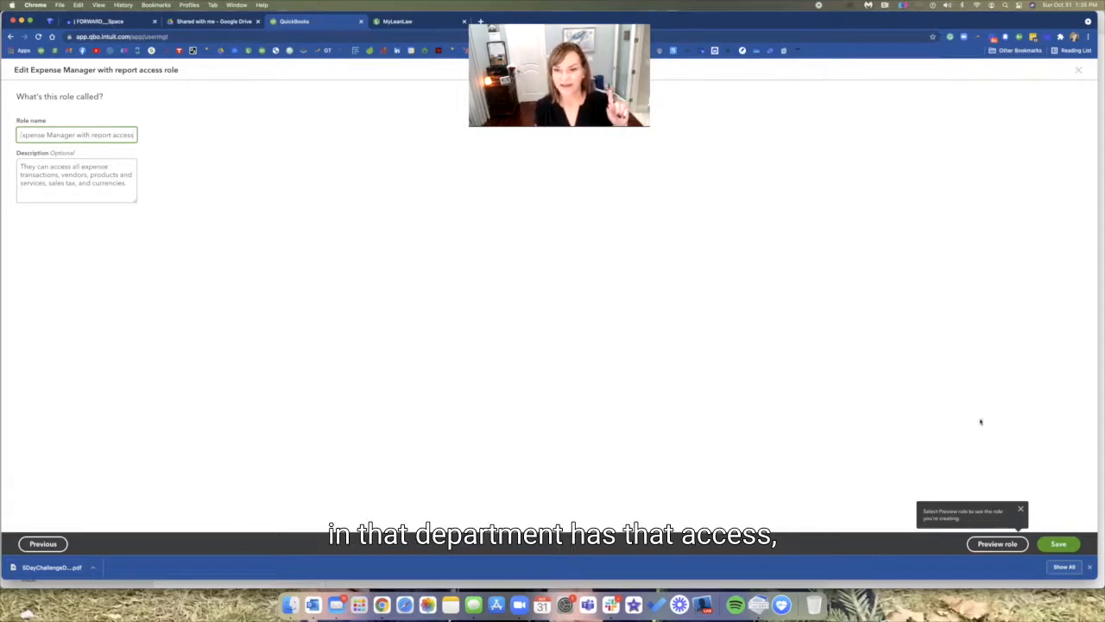
- Preview the edited role and check its access to Payroll, Budgets and the standard reports
left_click(997, 543)
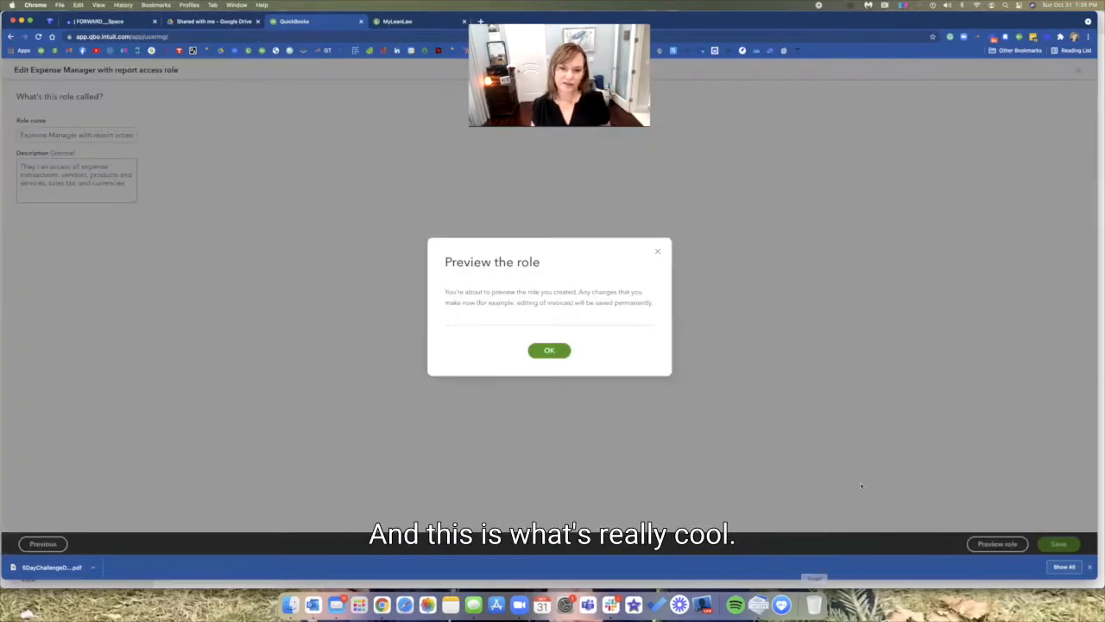
left_click(549, 349)
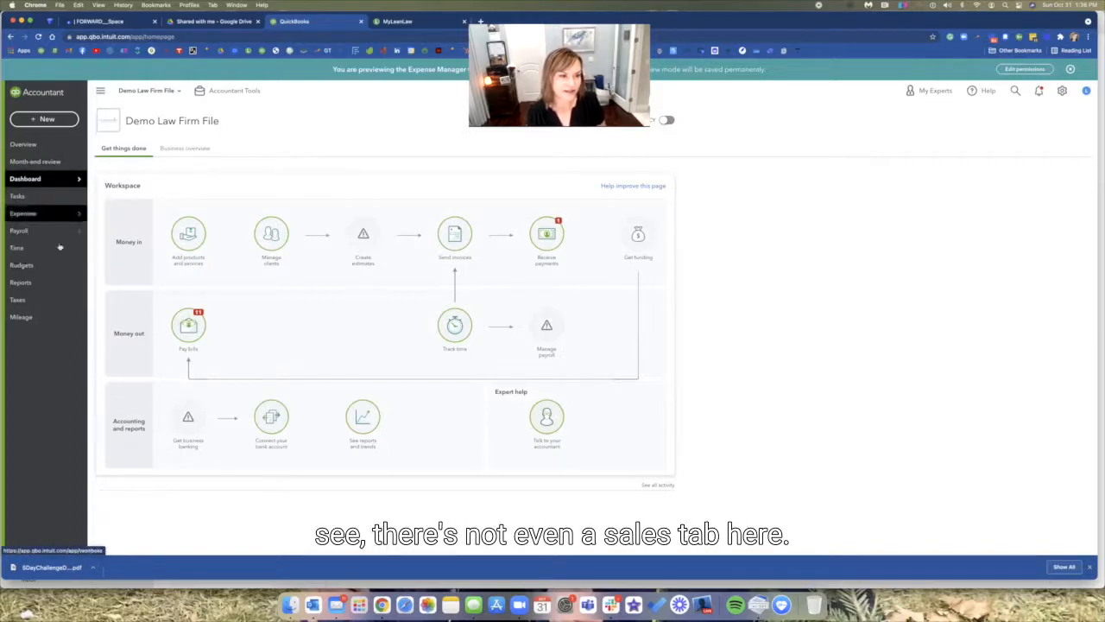
left_click(20, 230)
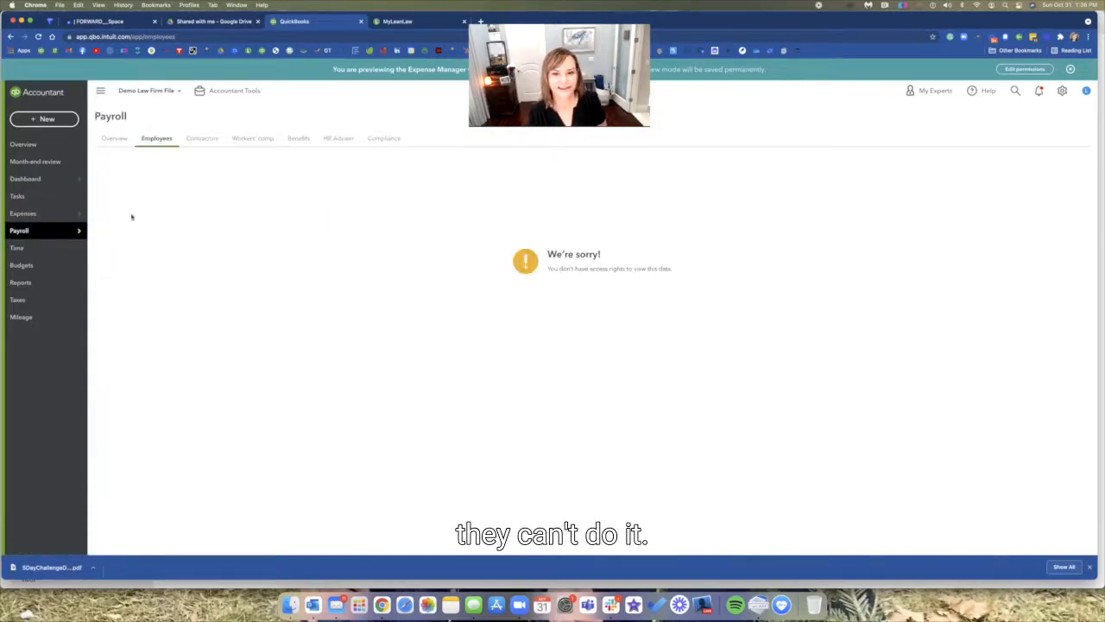
left_click(41, 265)
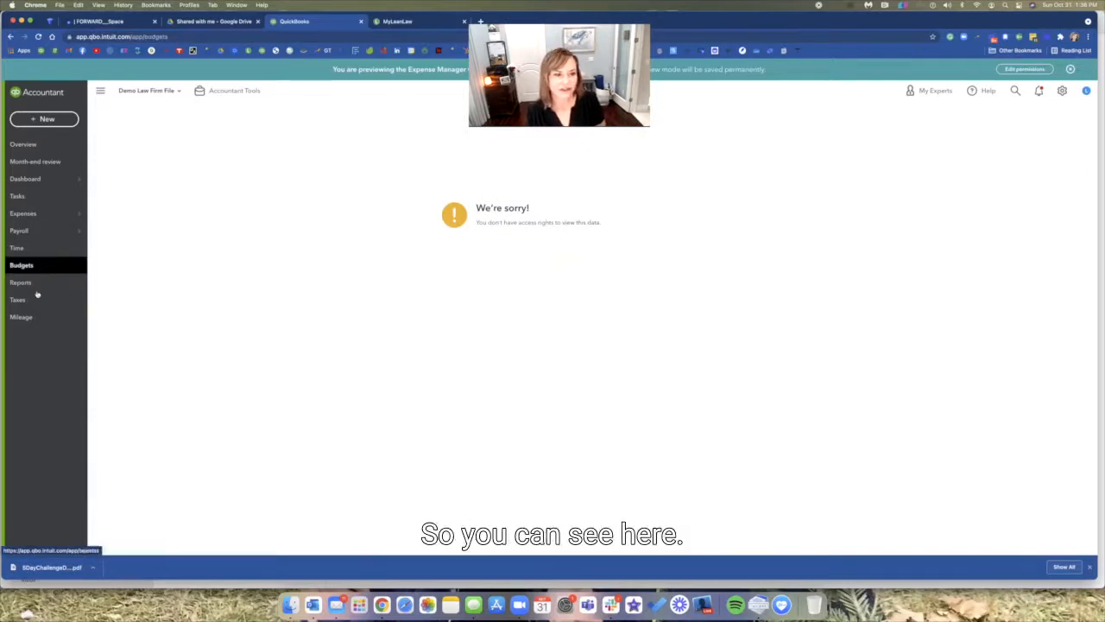
left_click(37, 288)
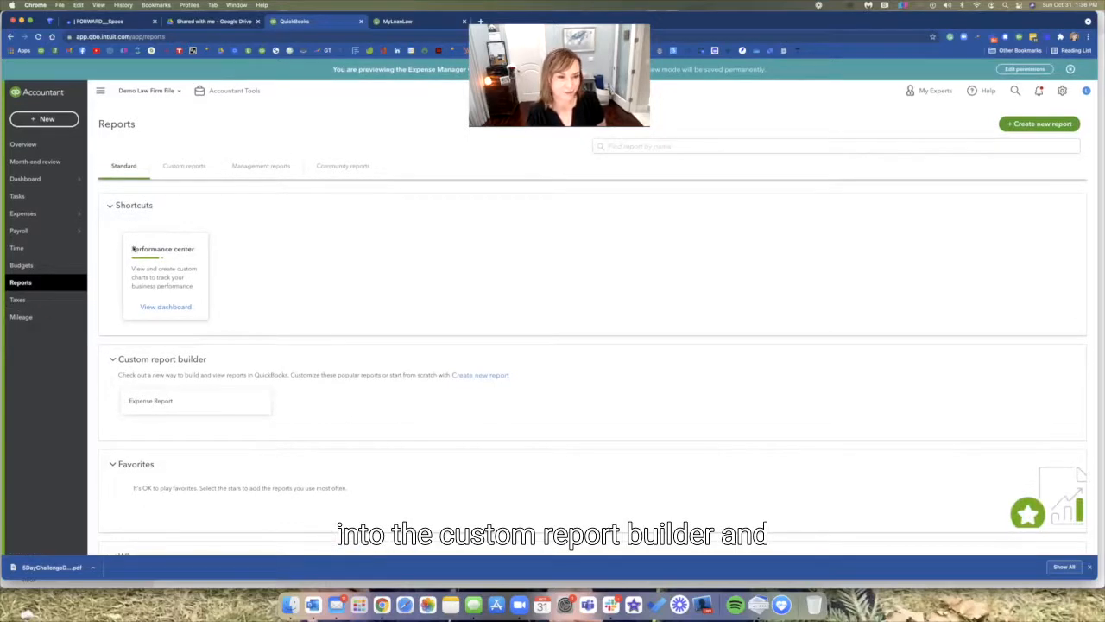
scroll(151, 318, "down", 5)
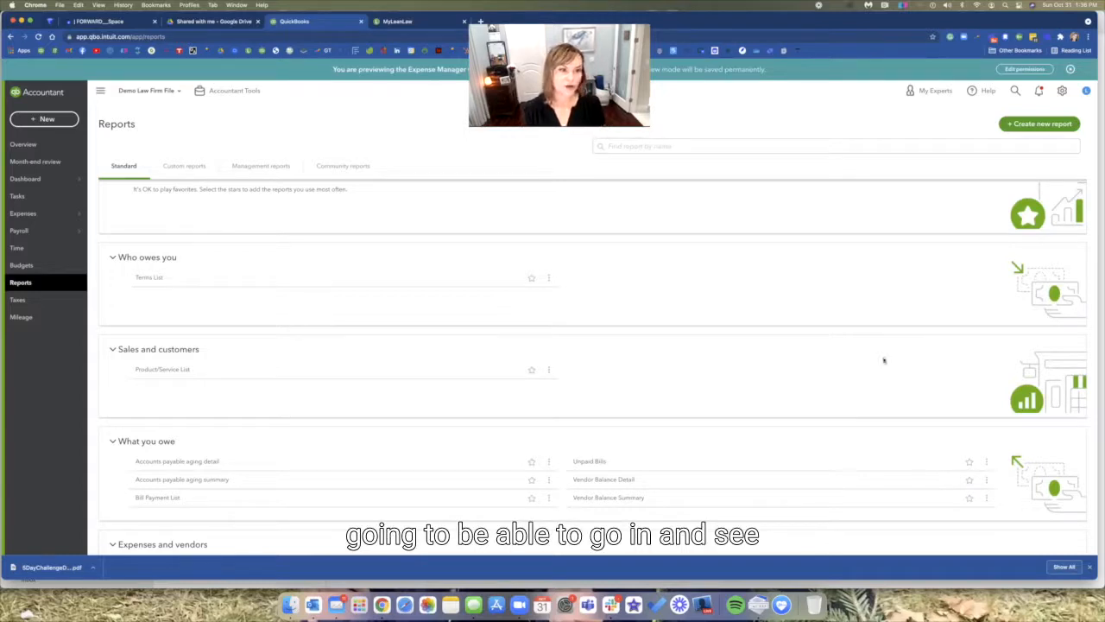
- Check the role's community and management reports, viewing the Basic Company Financials report and closing its preview
left_click(264, 168)
left_click(332, 168)
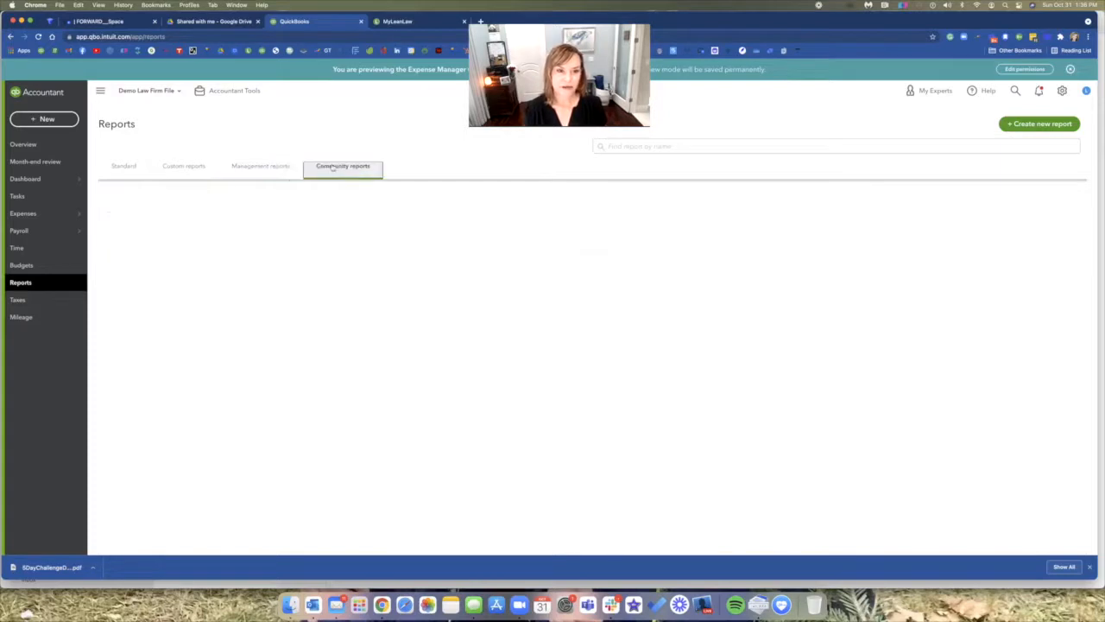
left_click(271, 170)
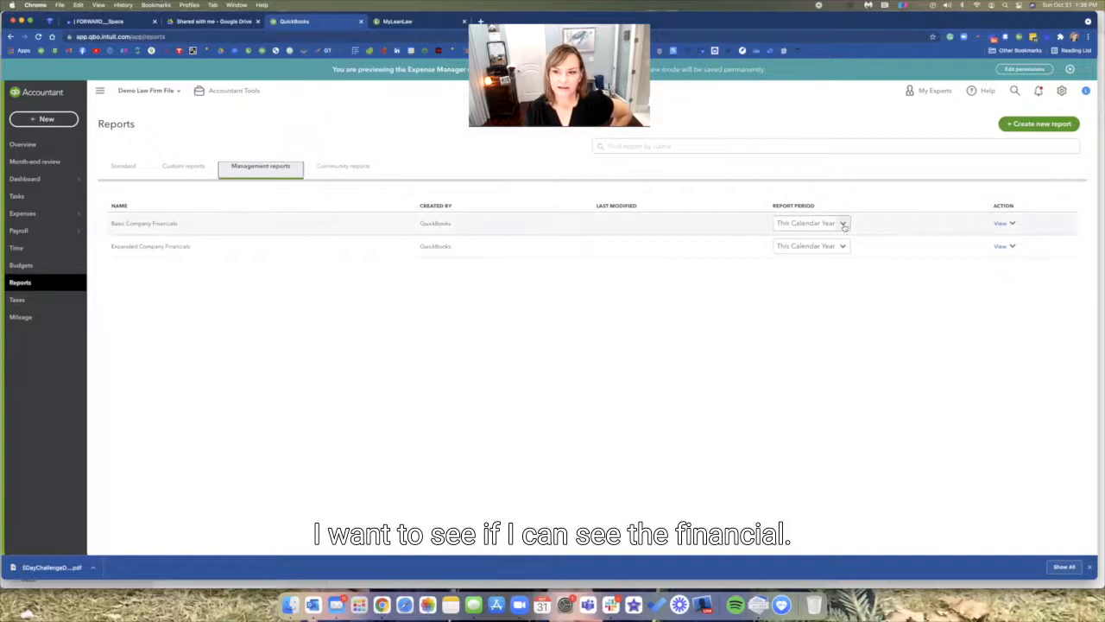
left_click(999, 223)
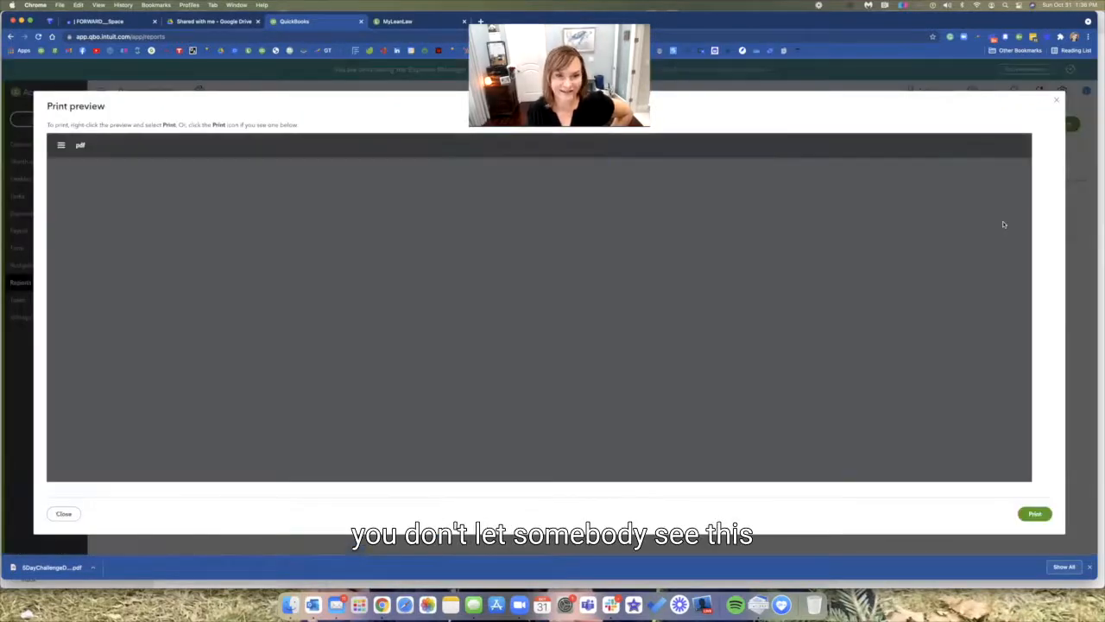
scroll(903, 249, "down", 10)
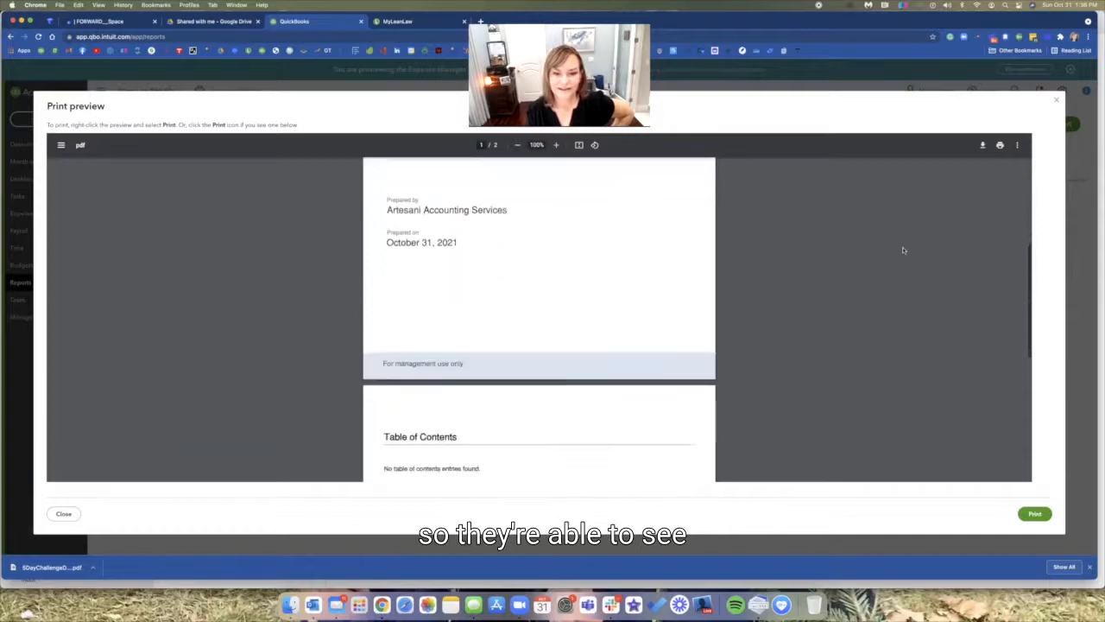
scroll(903, 250, "up", 5)
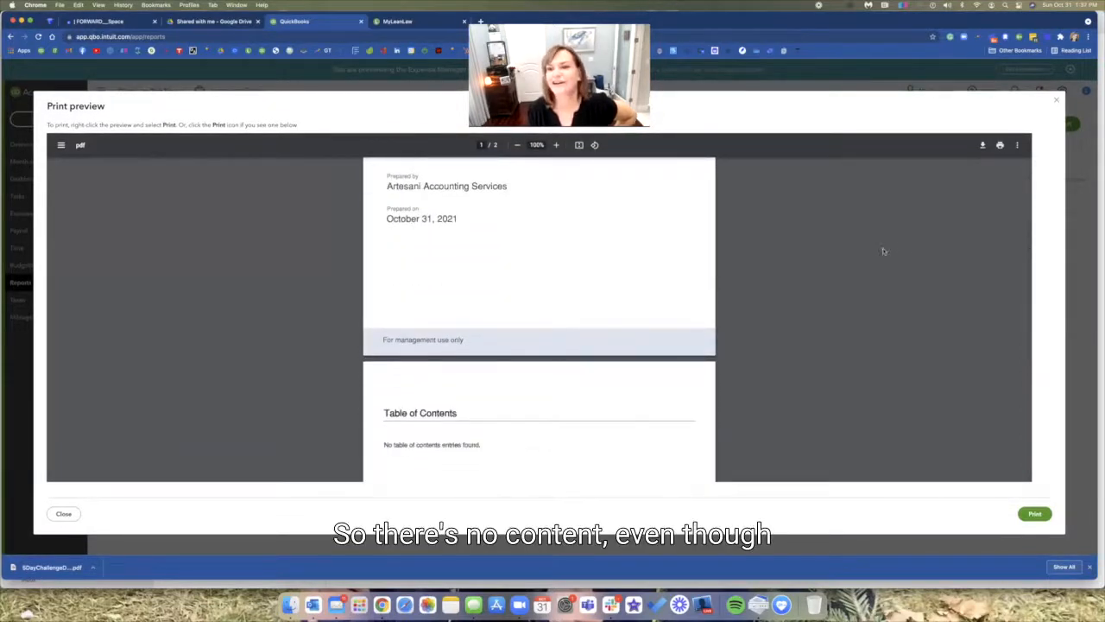
left_click(1056, 101)
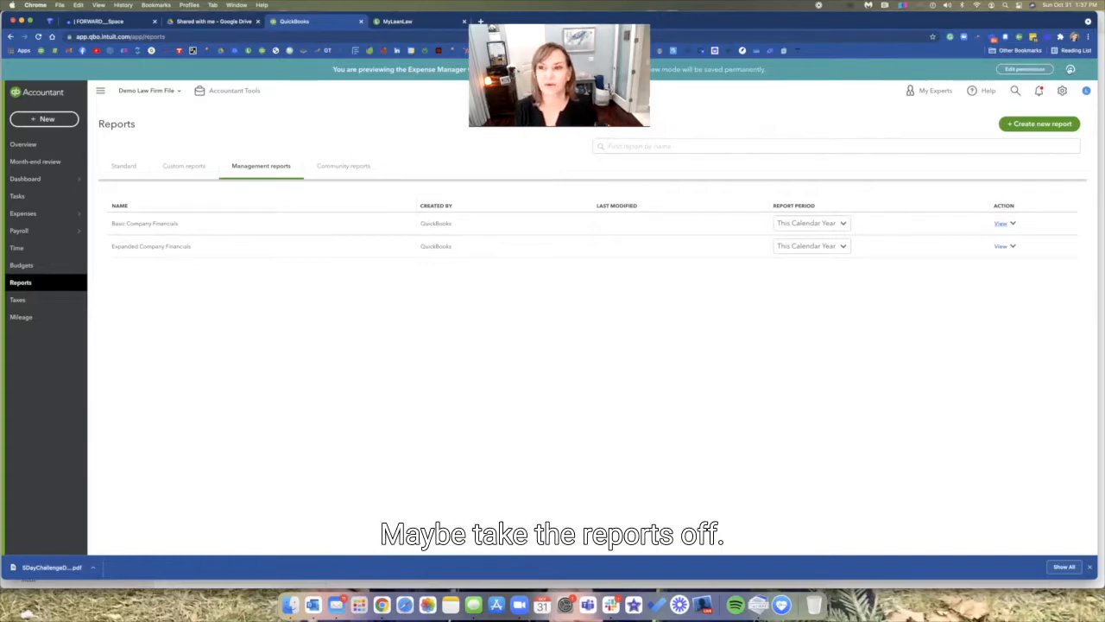
- End the role preview and save the Expense Manager with report access role
left_click(1070, 69)
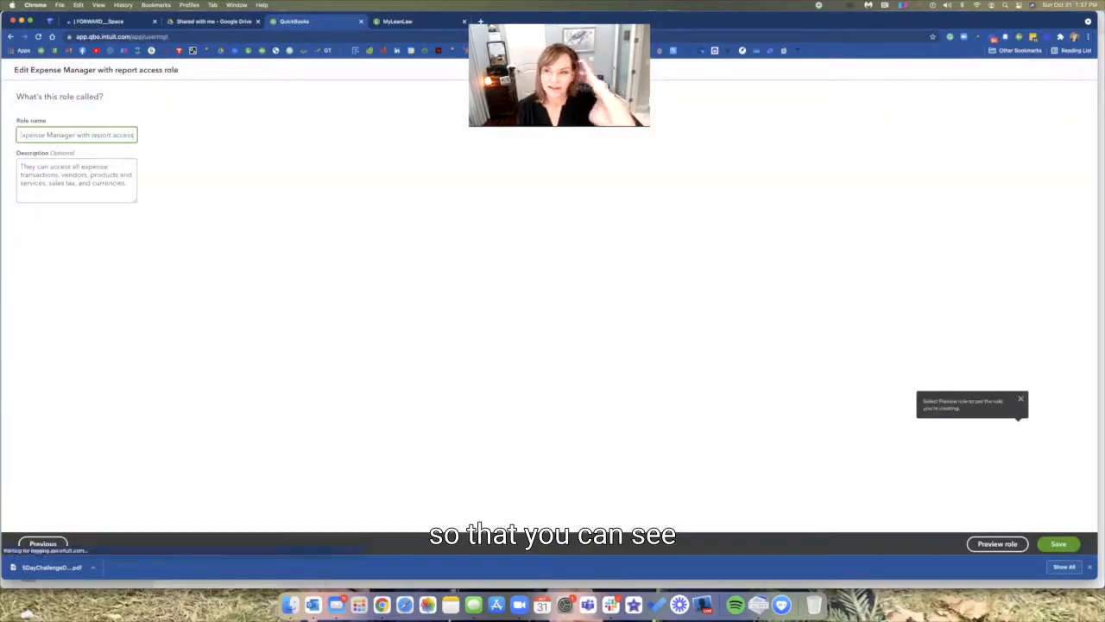
left_click(1061, 545)
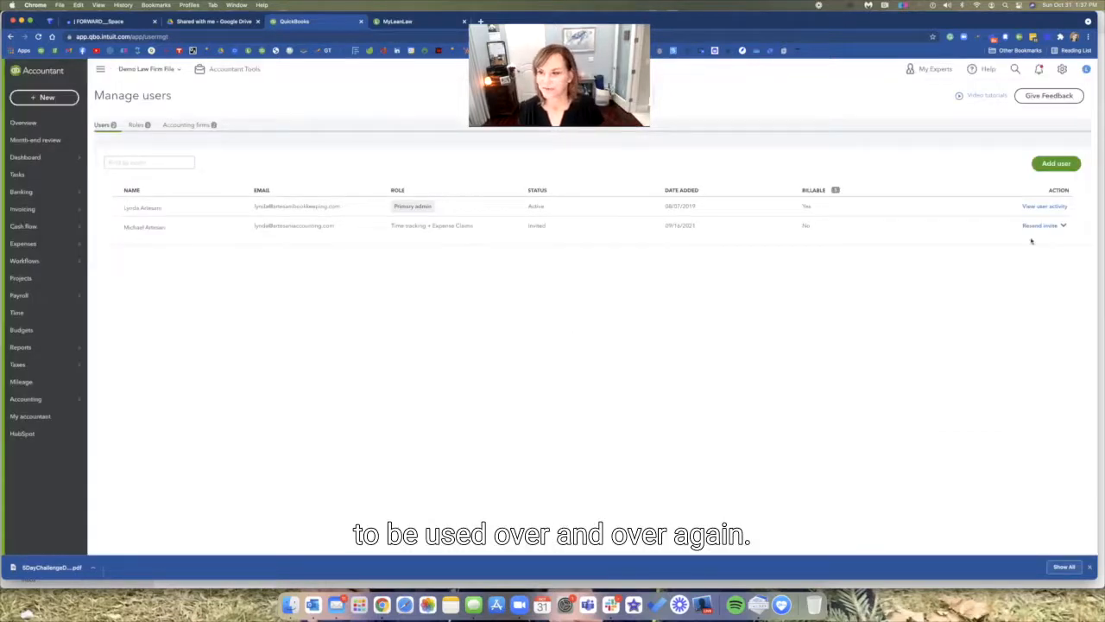
- Return to the list of roles and examine the Sales Manager role's permissions, closing it without saving
left_click(138, 126)
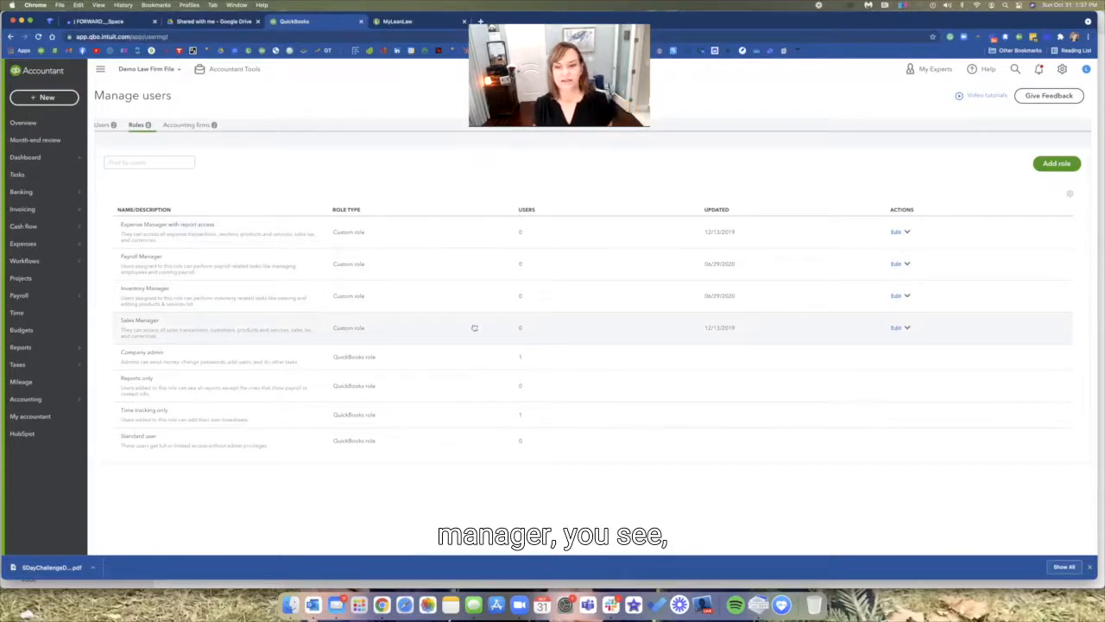
left_click(895, 329)
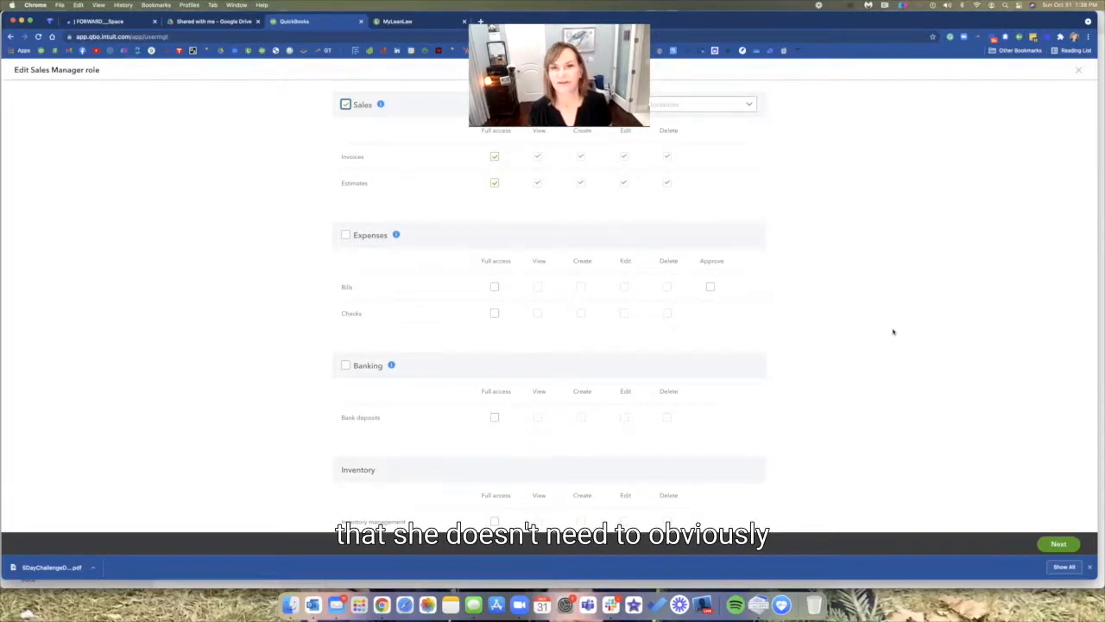
scroll(809, 376, "down", 3)
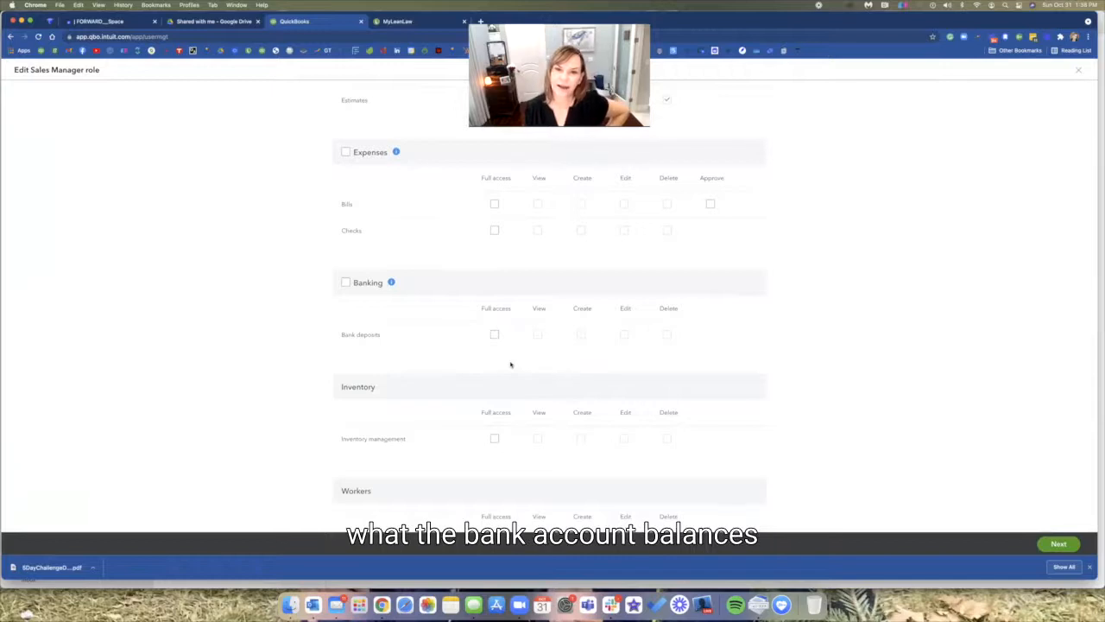
scroll(510, 364, "down", 10)
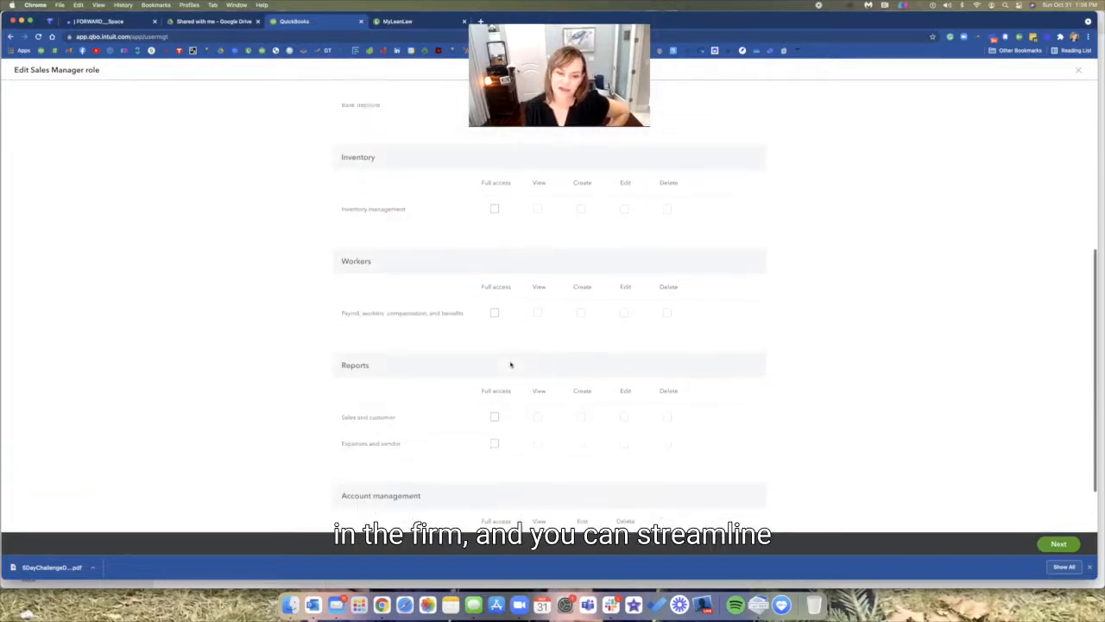
scroll(510, 364, "down", 1)
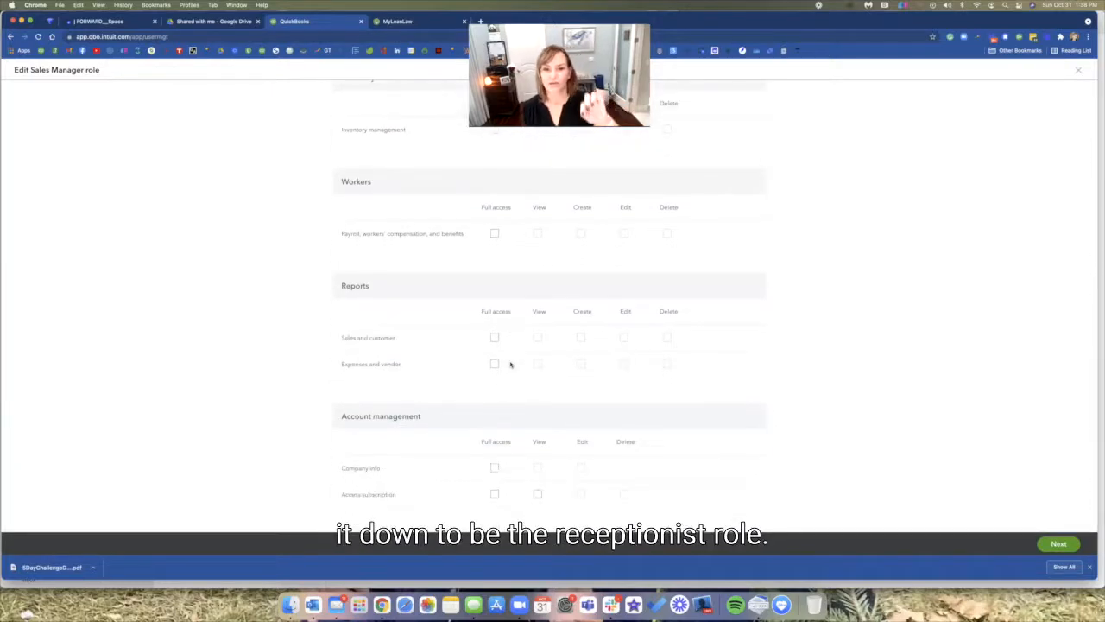
scroll(510, 364, "up", 12)
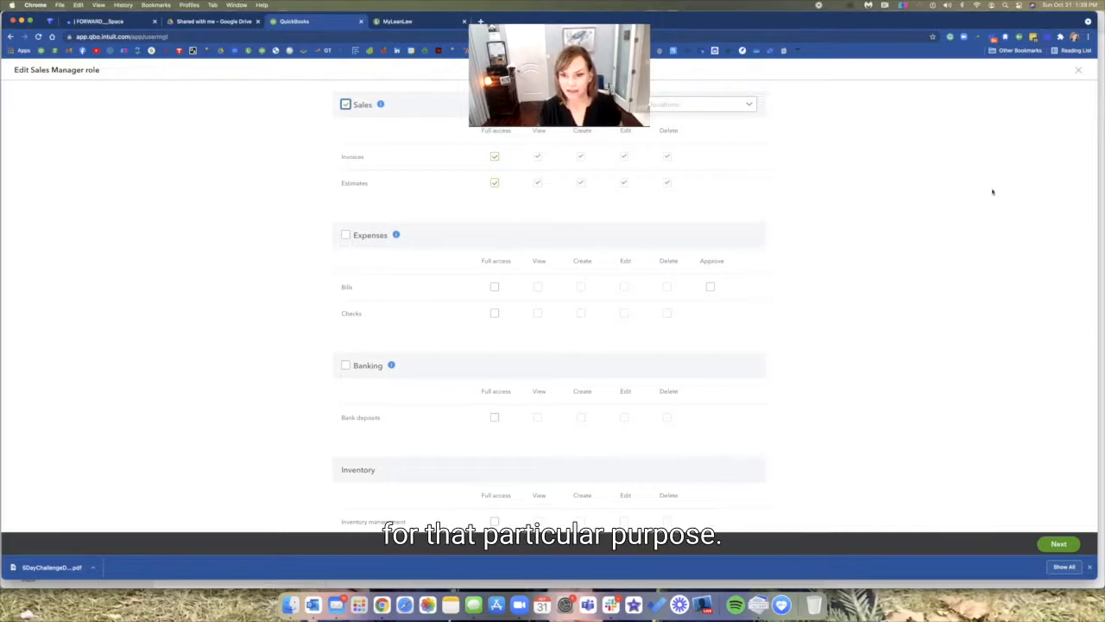
left_click(1078, 70)
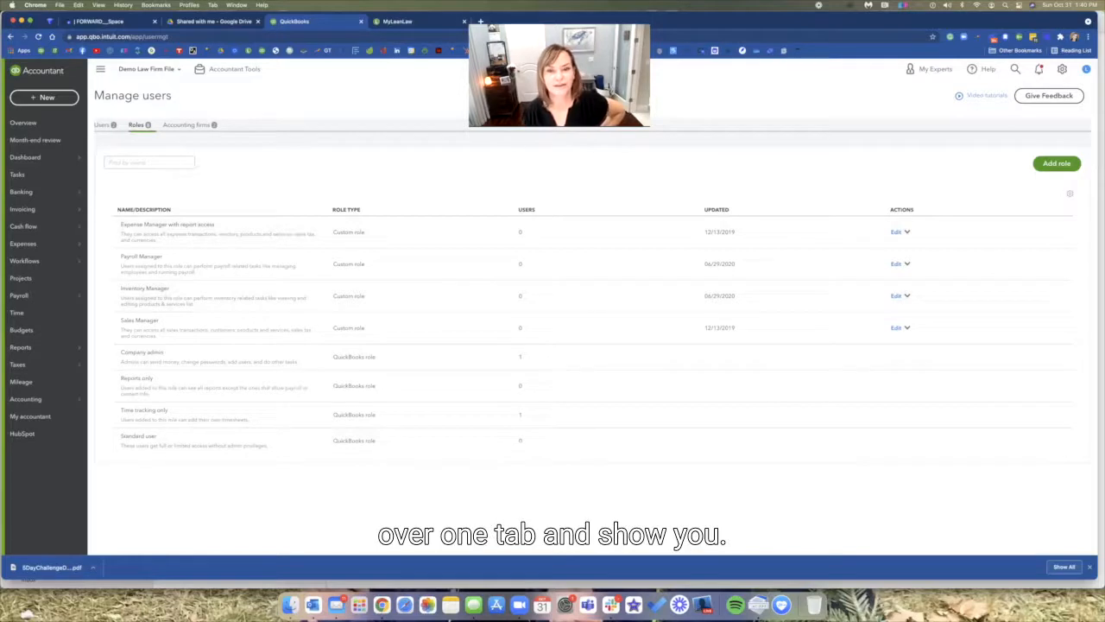
- Switch to LeanLaw, open the firm's Users list and view the form for adding an accounting partner without sending an invite
left_click(400, 21)
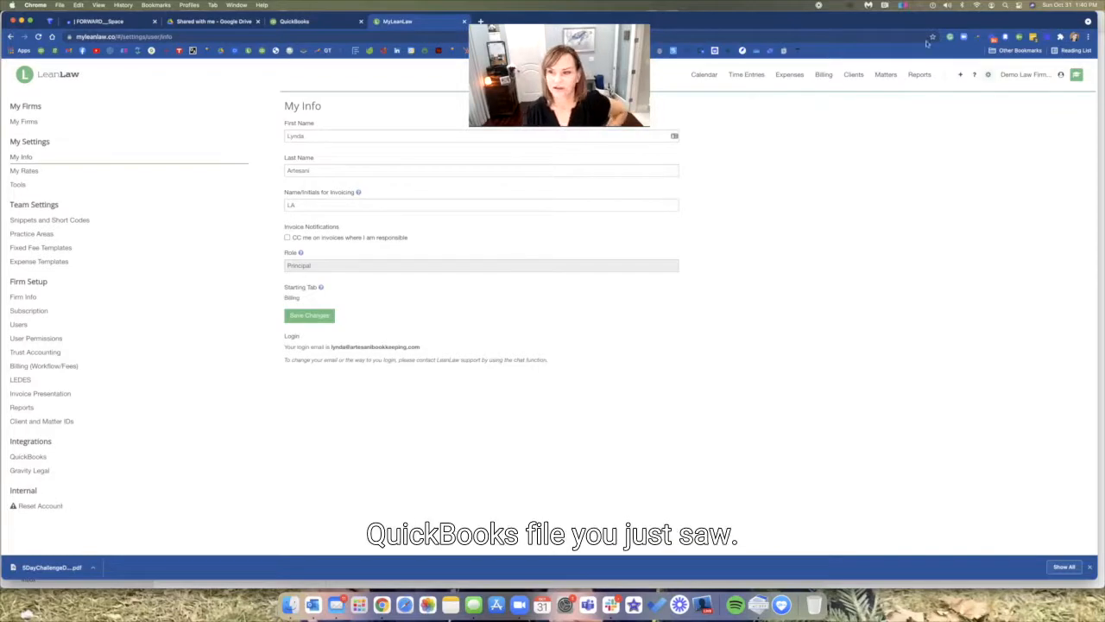
left_click(989, 76)
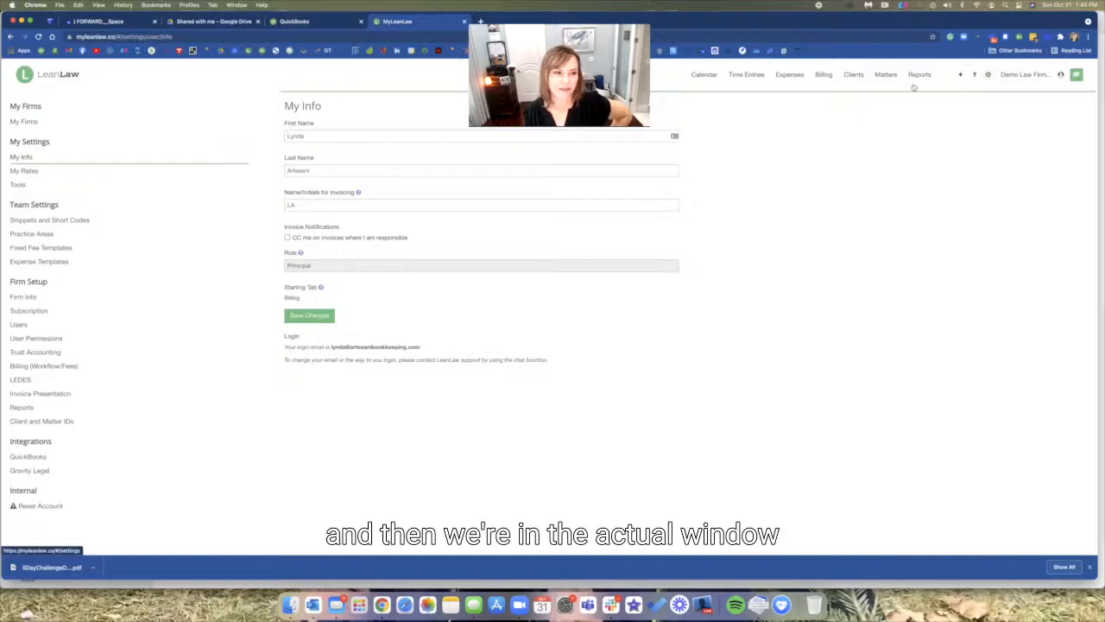
left_click(38, 326)
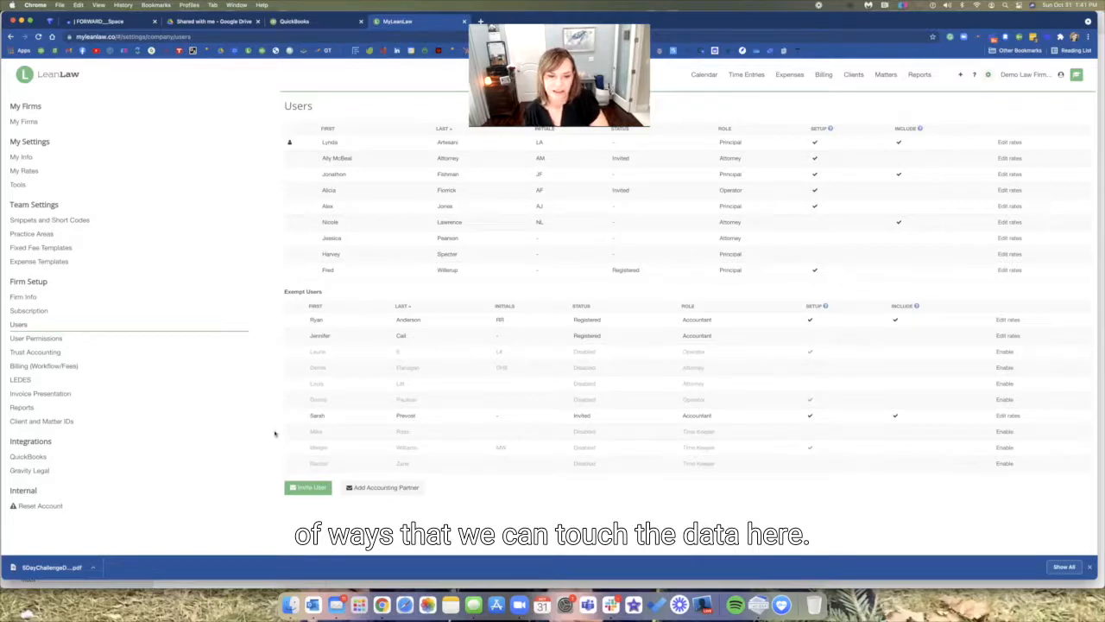
left_click(382, 488)
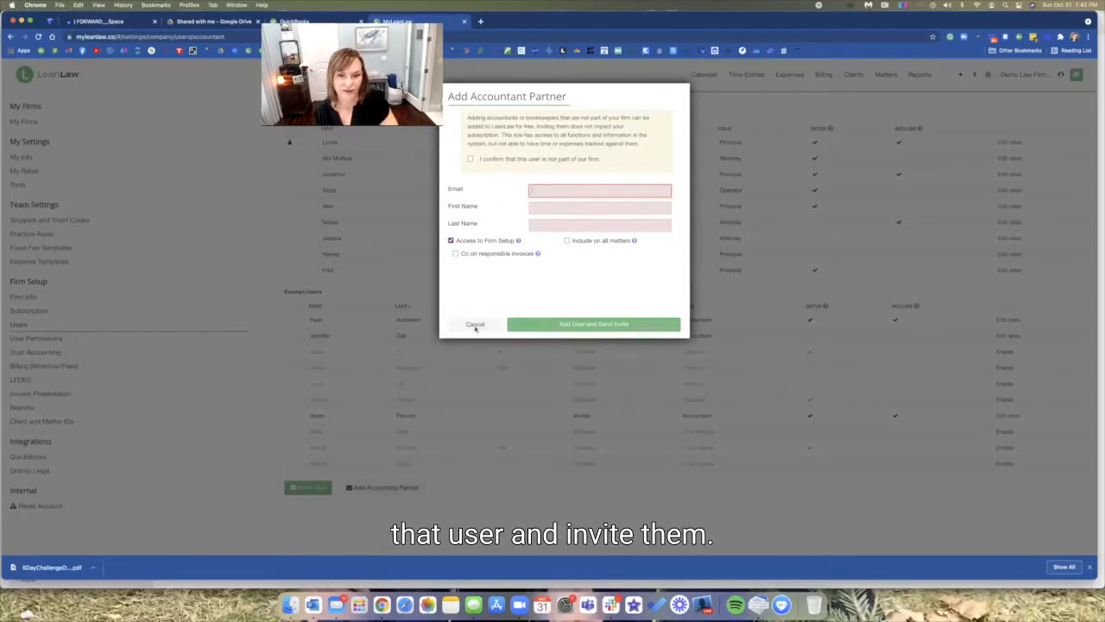
left_click(475, 323)
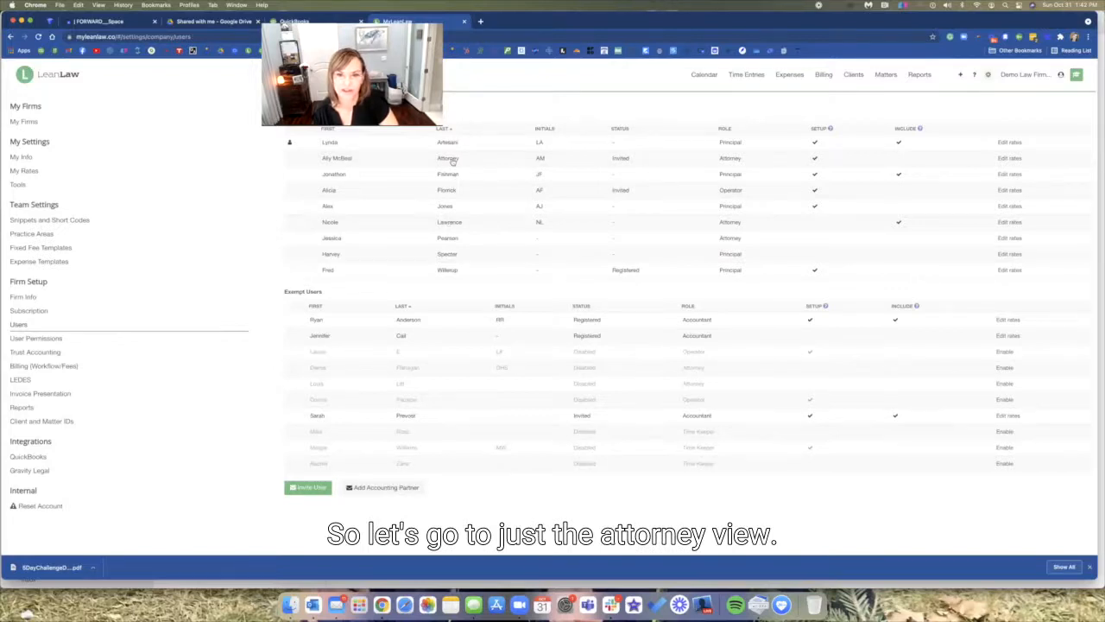
- Open the user information of the invited attorney with initials AM and view their rates without changing them
left_click(451, 161)
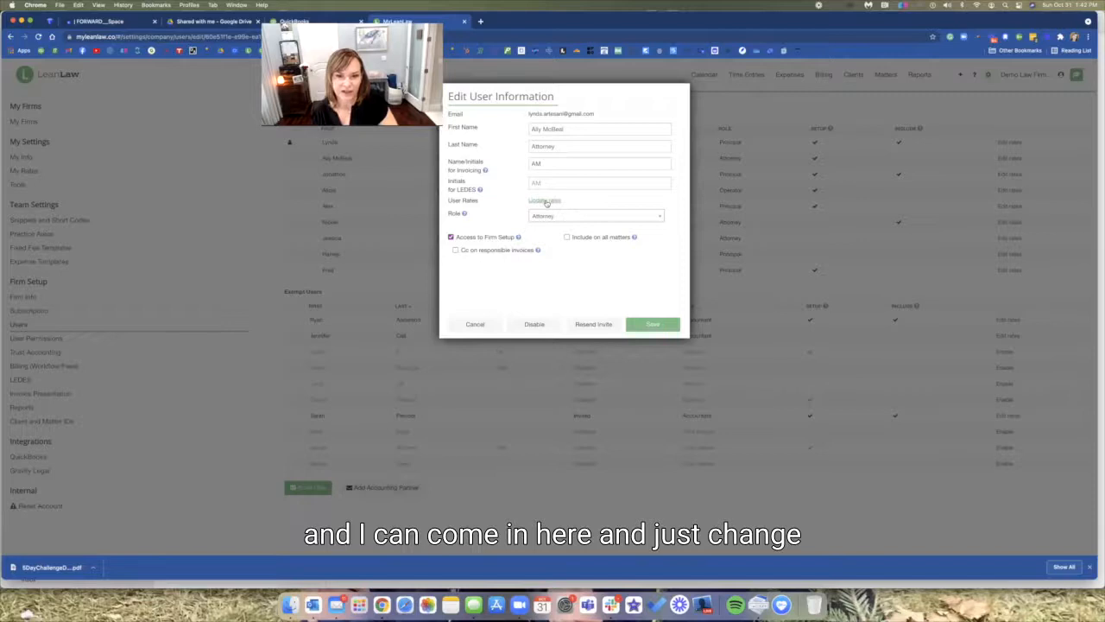
left_click(545, 202)
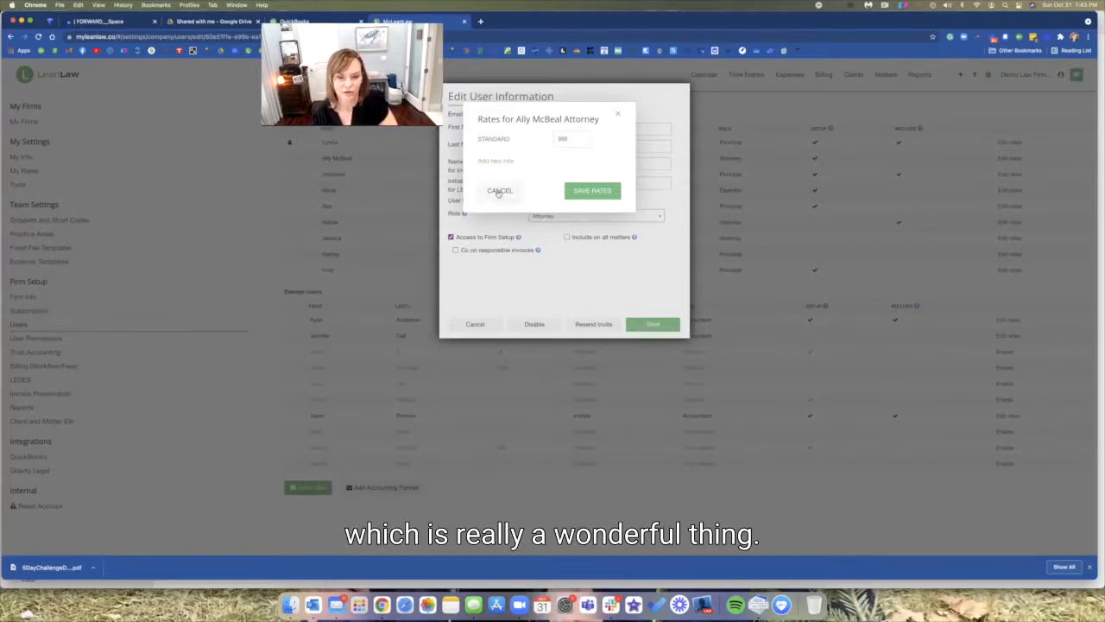
left_click(499, 191)
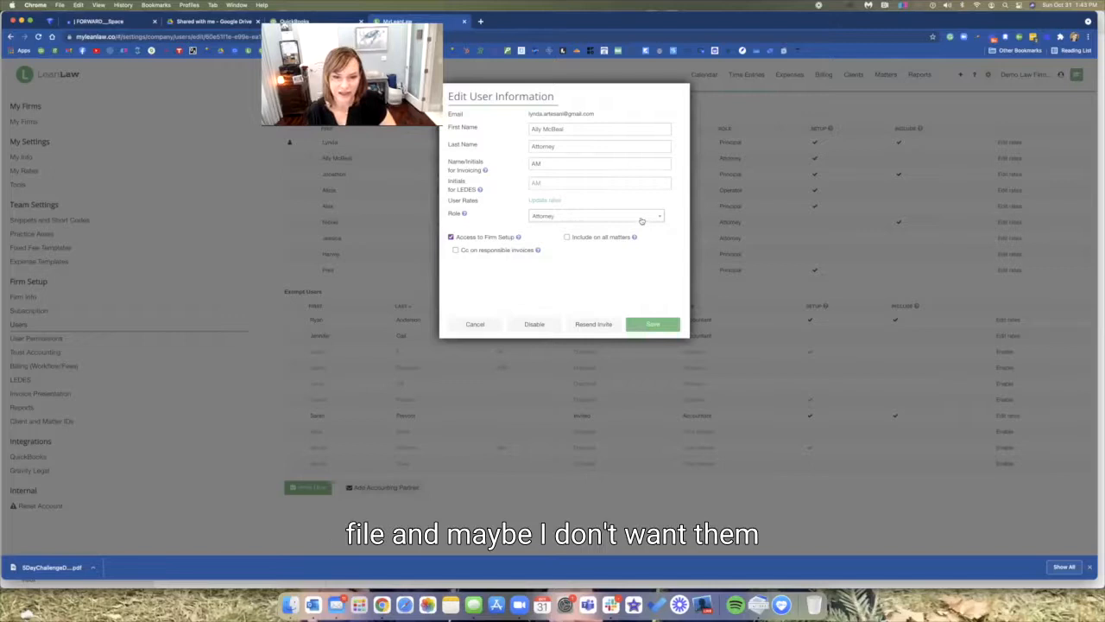
- Try removing the attorney's firm setup access and enabling inclusion on all matters and Cc on responsible invoices, without saving
left_click(450, 237)
left_click(567, 237)
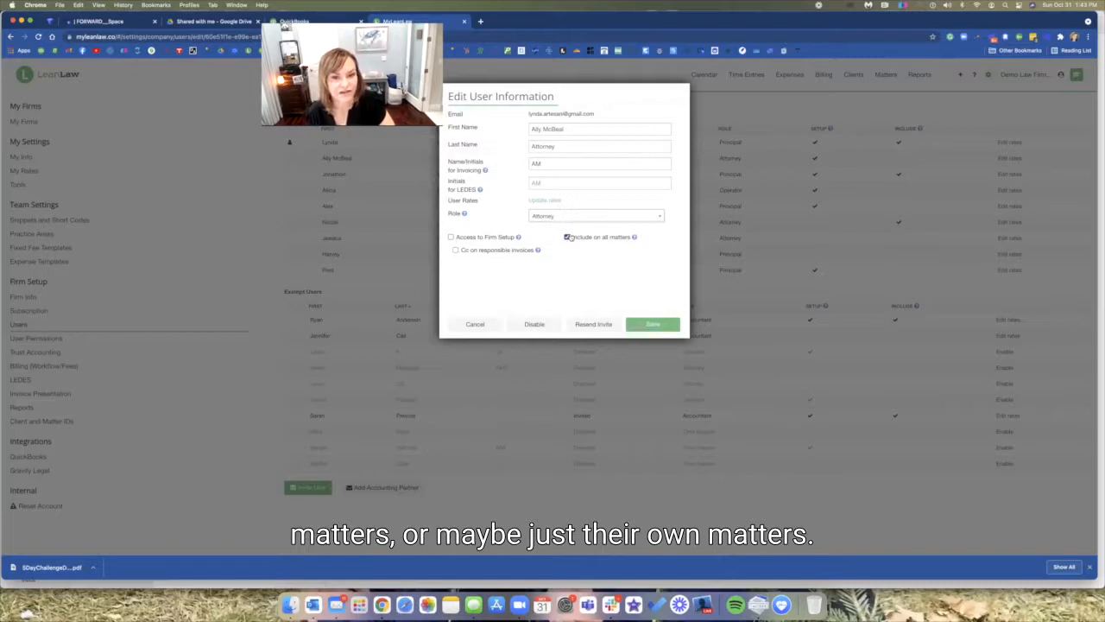
left_click(456, 249)
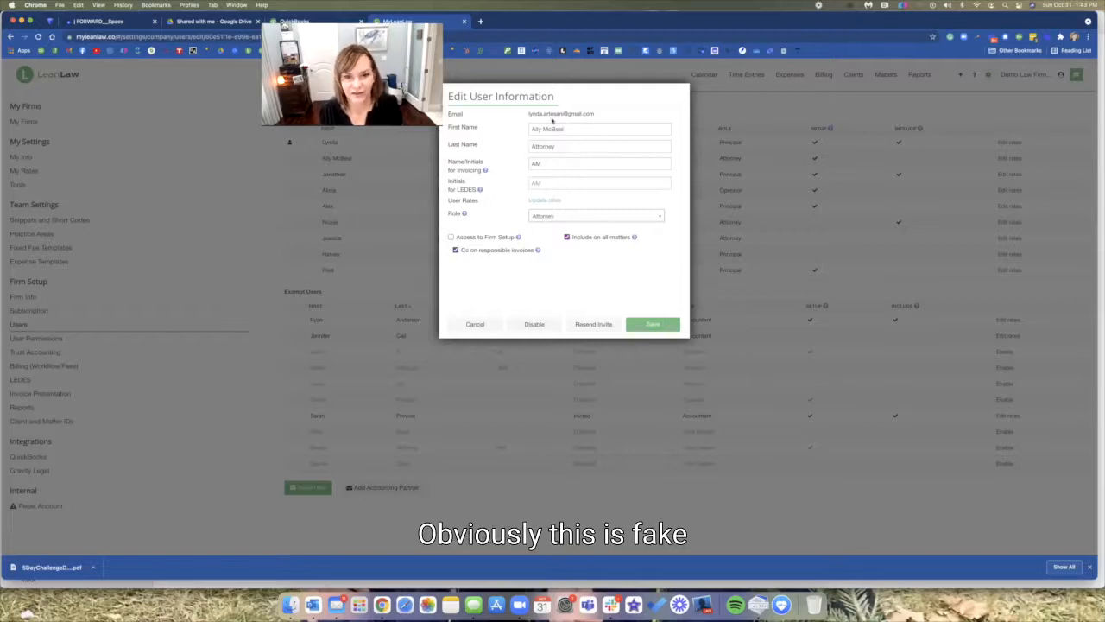
left_click(483, 325)
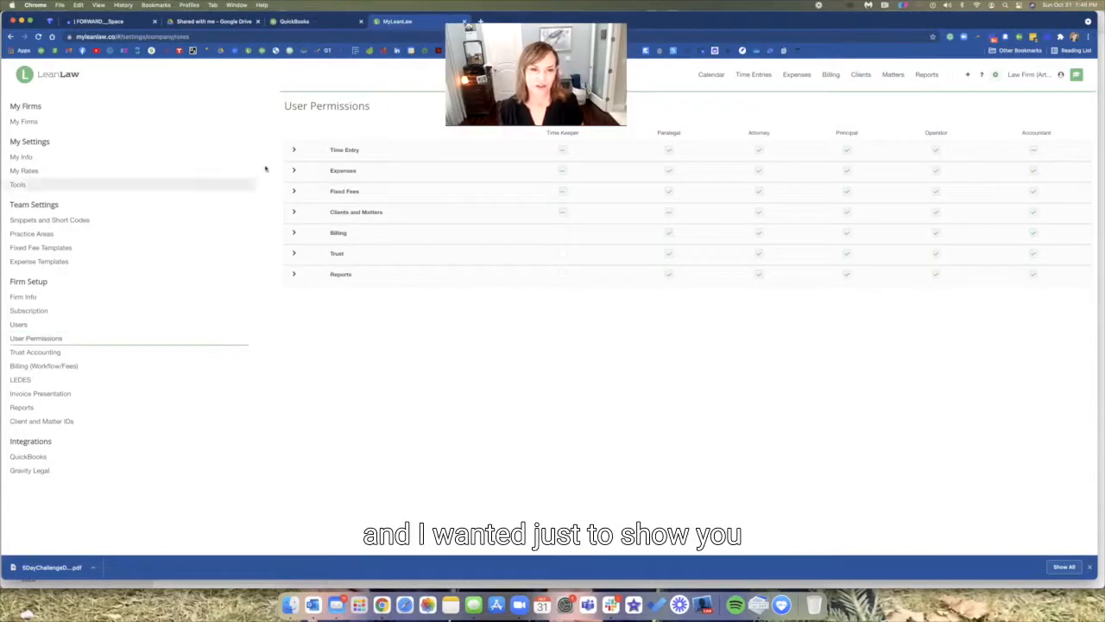
- Expand the Time Entry, Expenses, Fixed Fees, Clients and Matters, Billing, Trust and Reports sections of the user permissions
left_click(294, 151)
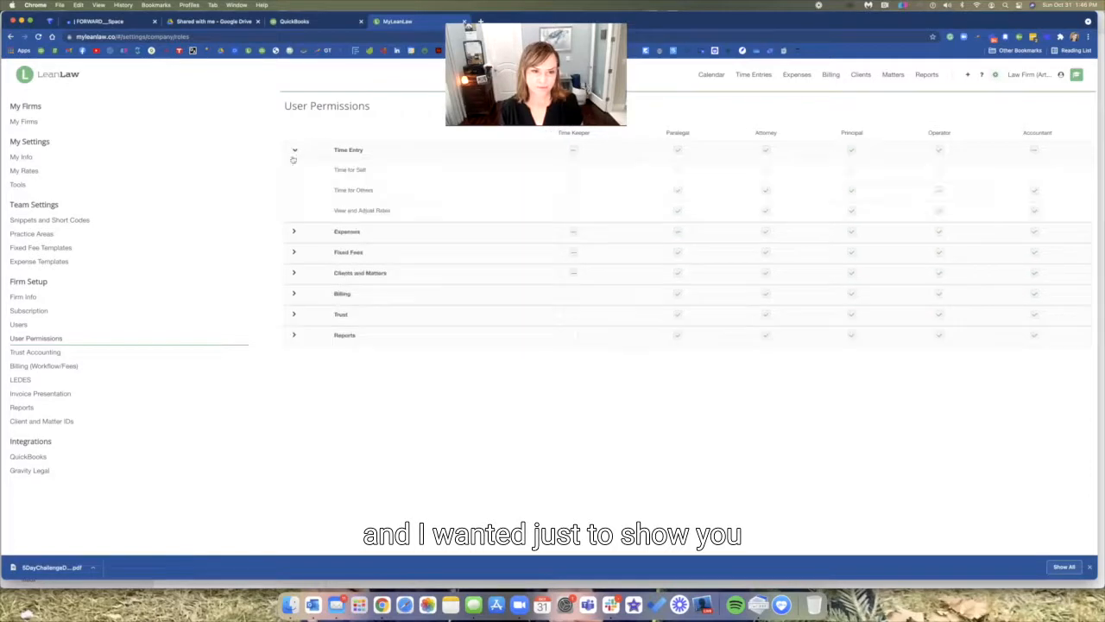
left_click(294, 232)
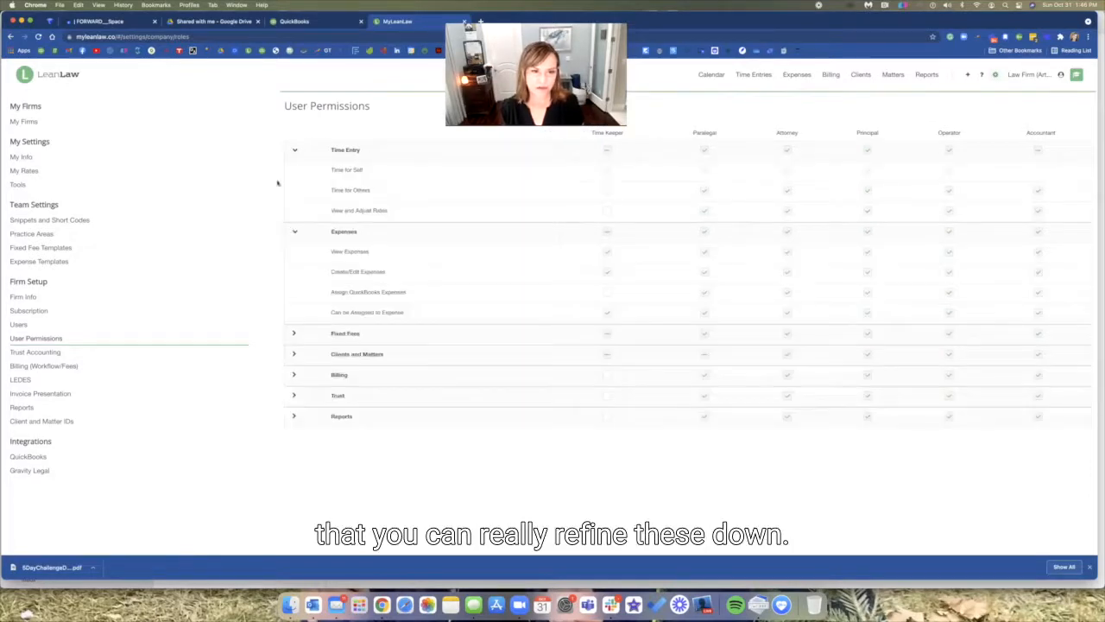
left_click(293, 335)
left_click(294, 395)
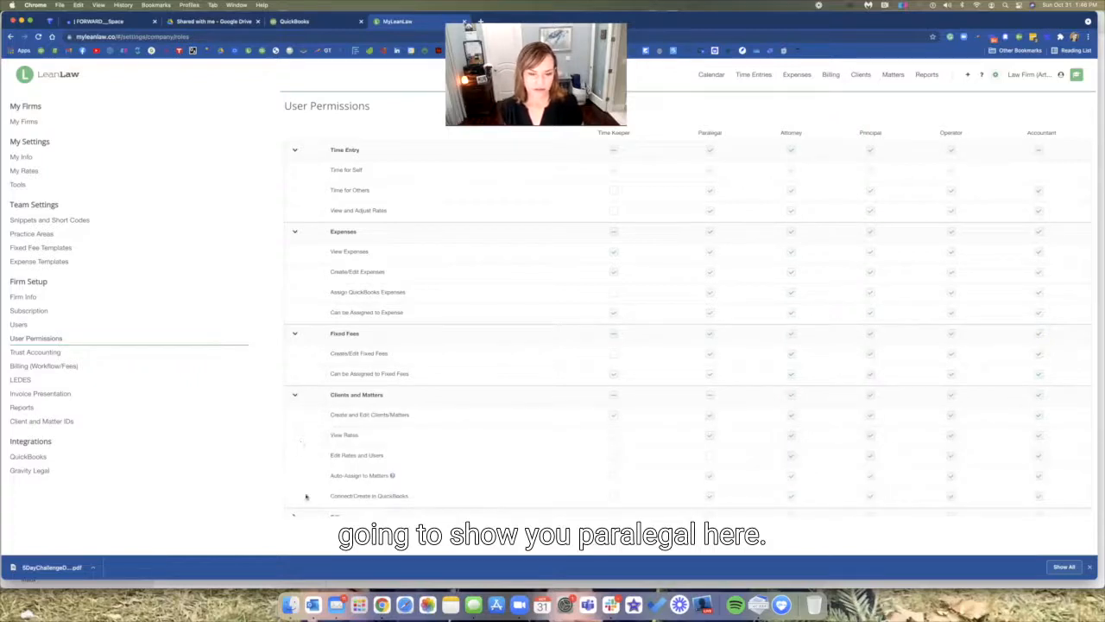
scroll(295, 444, "down", 3)
left_click(294, 450)
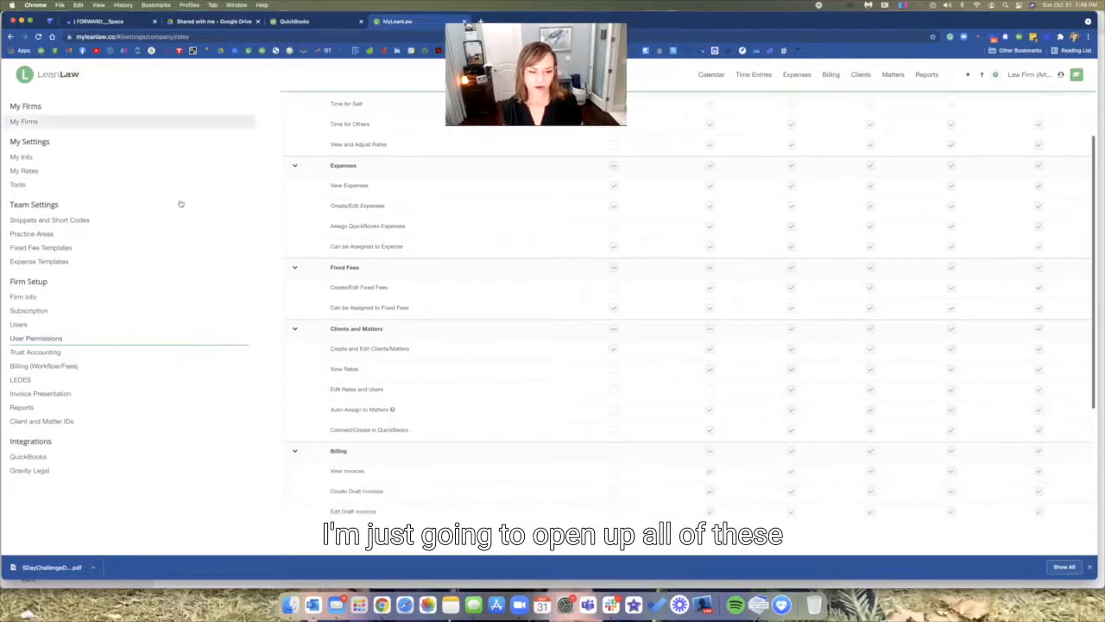
scroll(292, 267, "down", 6)
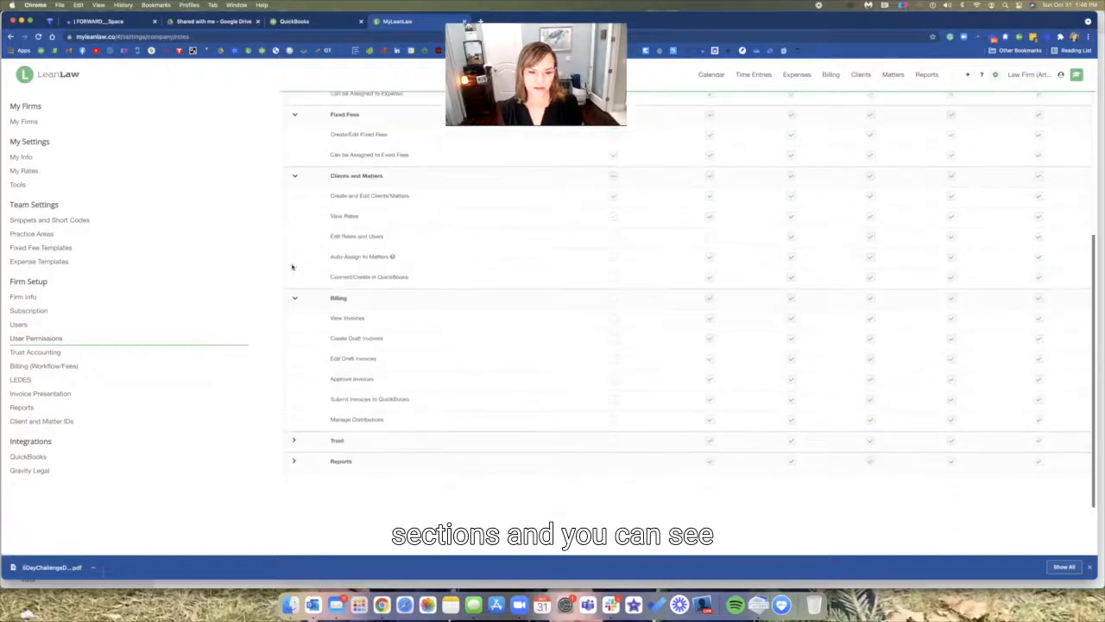
left_click(293, 428)
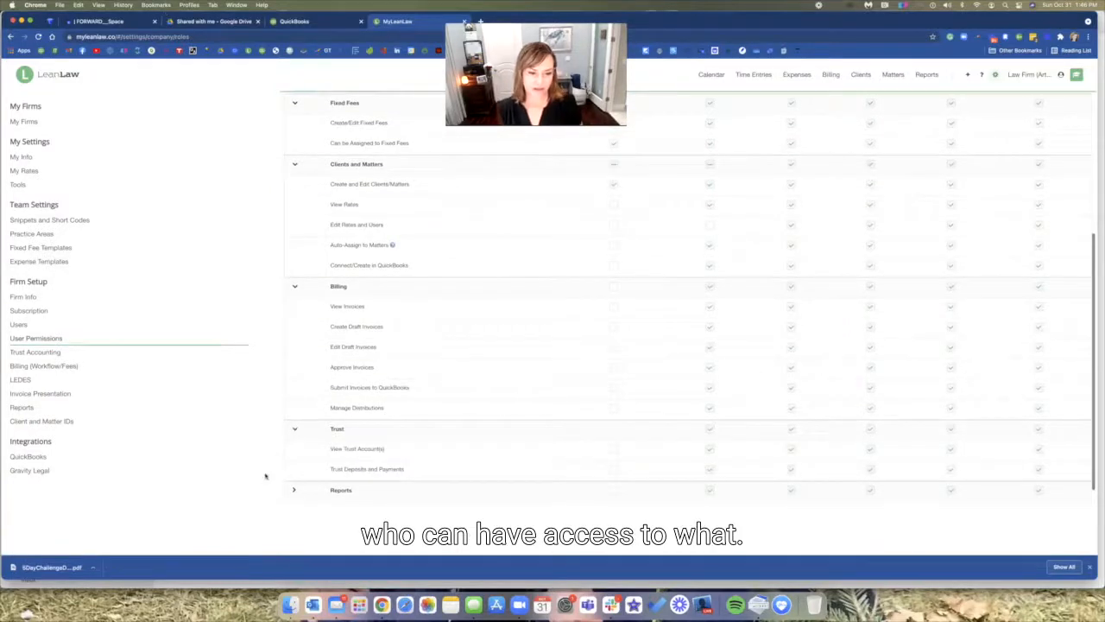
left_click(294, 492)
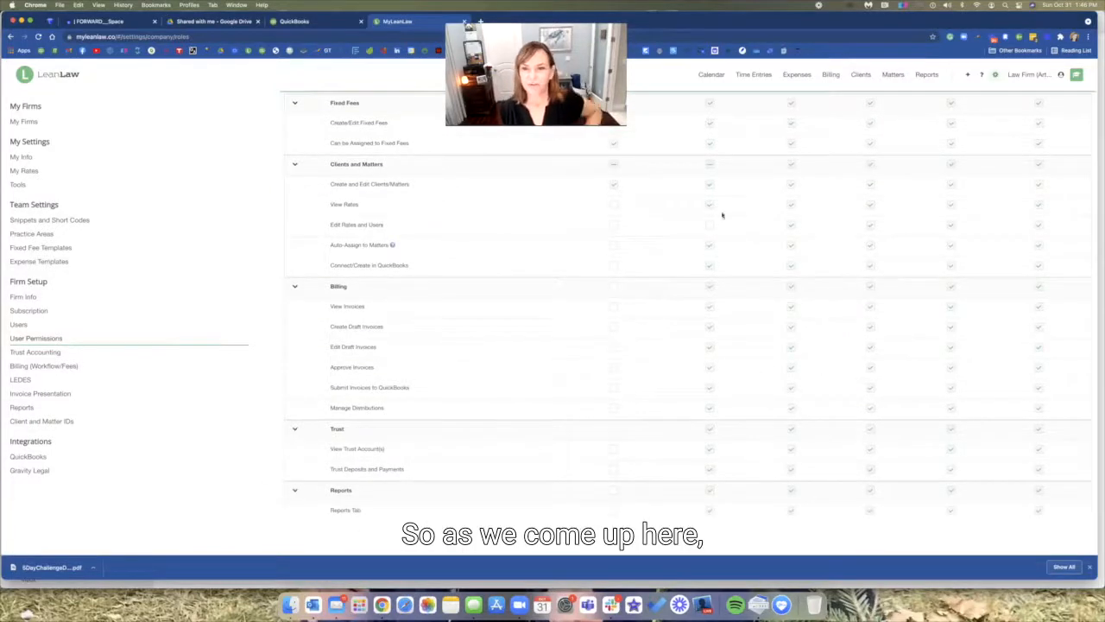
- Grant the Paralegal role the Edit Rates and Users permission under Clients and Matters
scroll(681, 218, "up", 5)
scroll(681, 217, "up", 1)
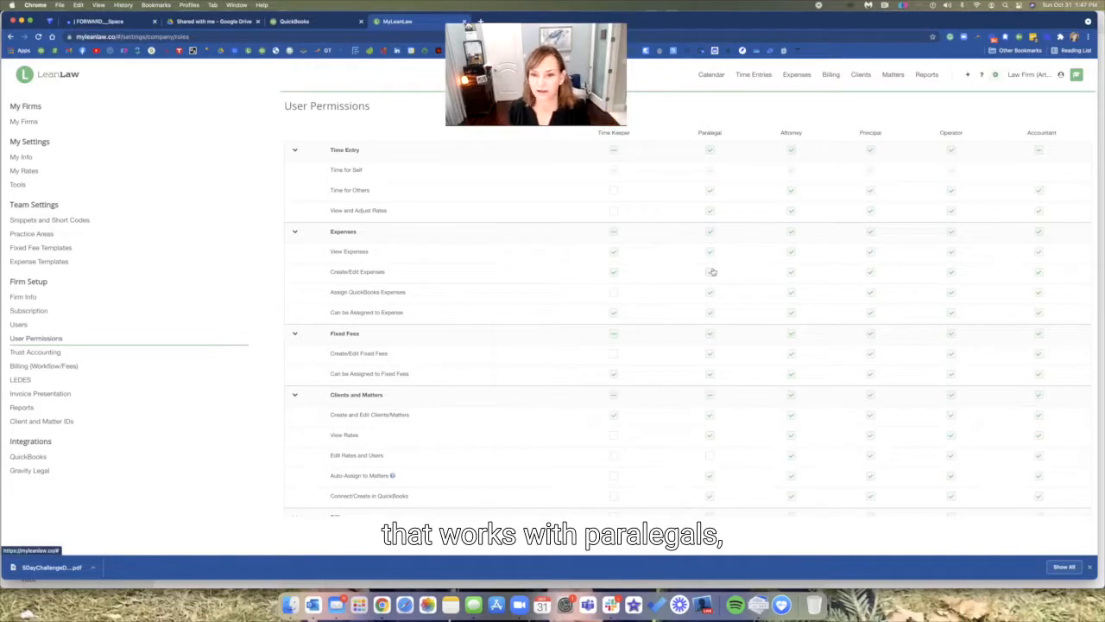
scroll(708, 285, "down", 2)
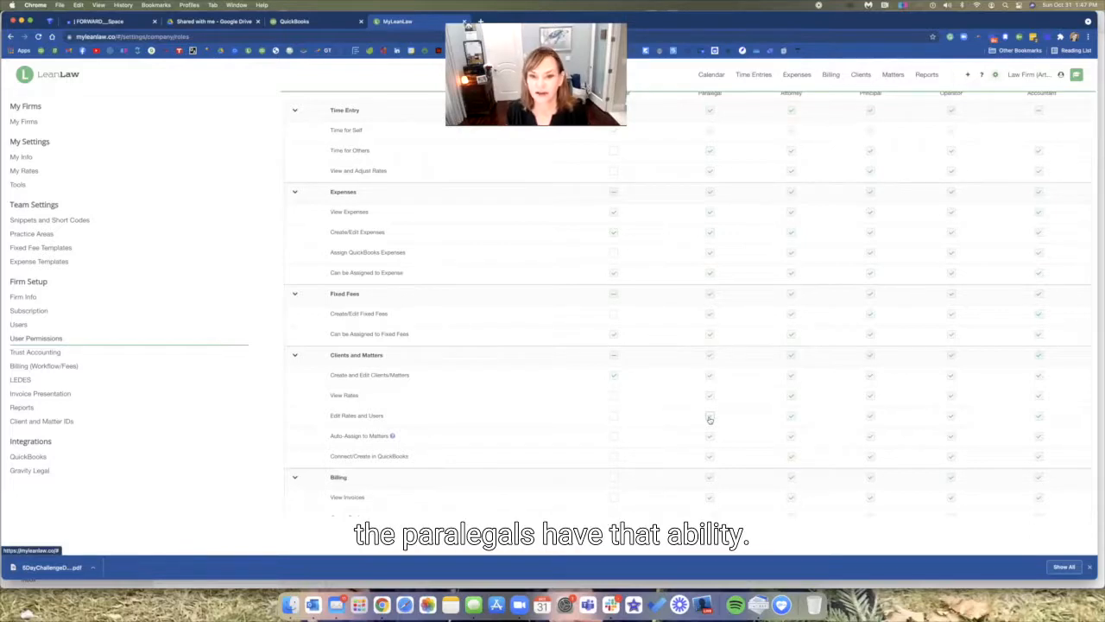
- Grant the Time Keeper role the Time for Others permission under Time Entry
scroll(710, 419, "down", 6)
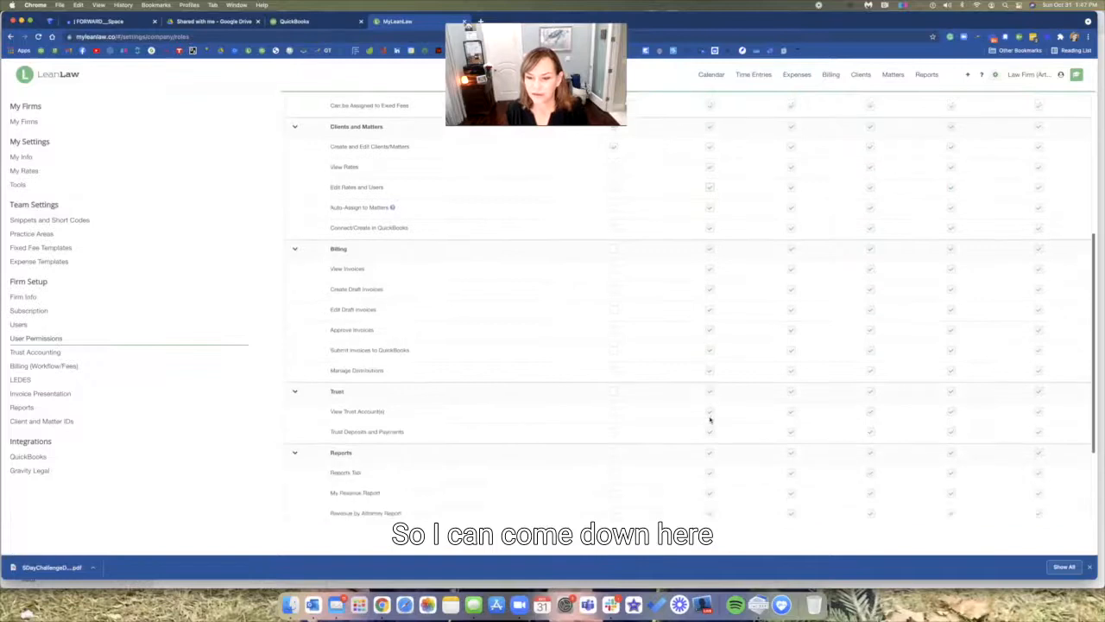
scroll(709, 418, "up", 6)
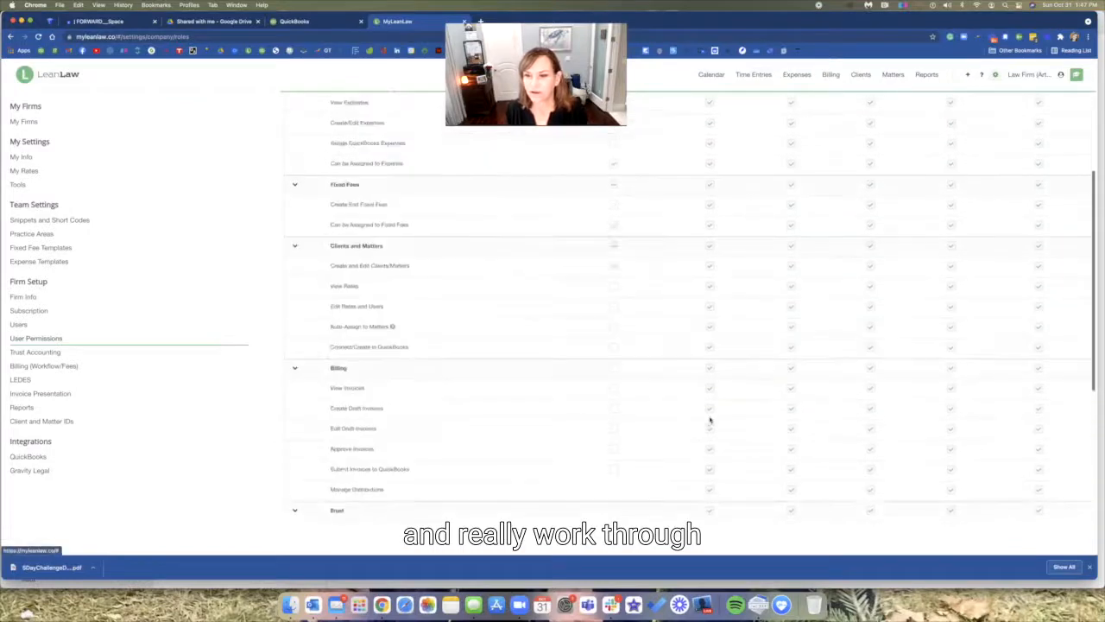
scroll(710, 420, "up", 1)
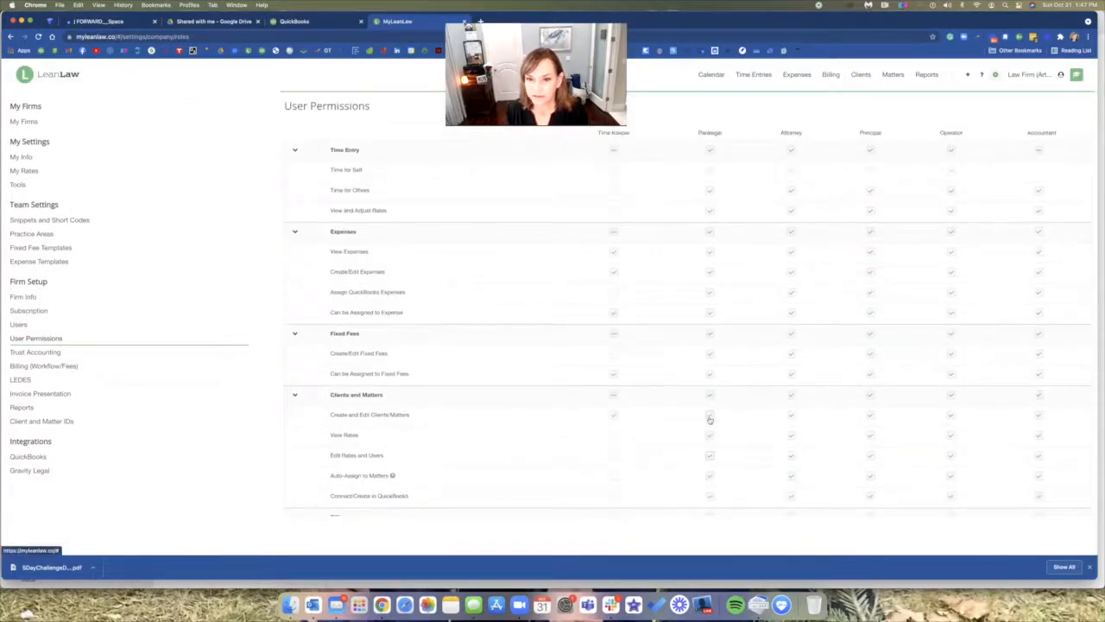
scroll(709, 419, "down", 1)
scroll(678, 246, "up", 1)
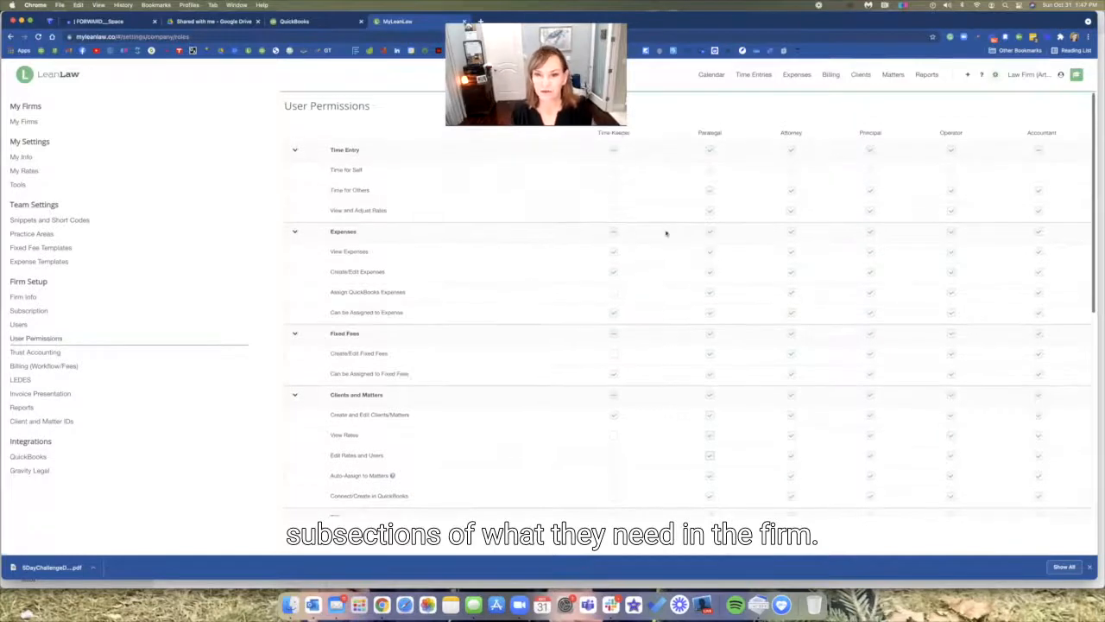
left_click(613, 192)
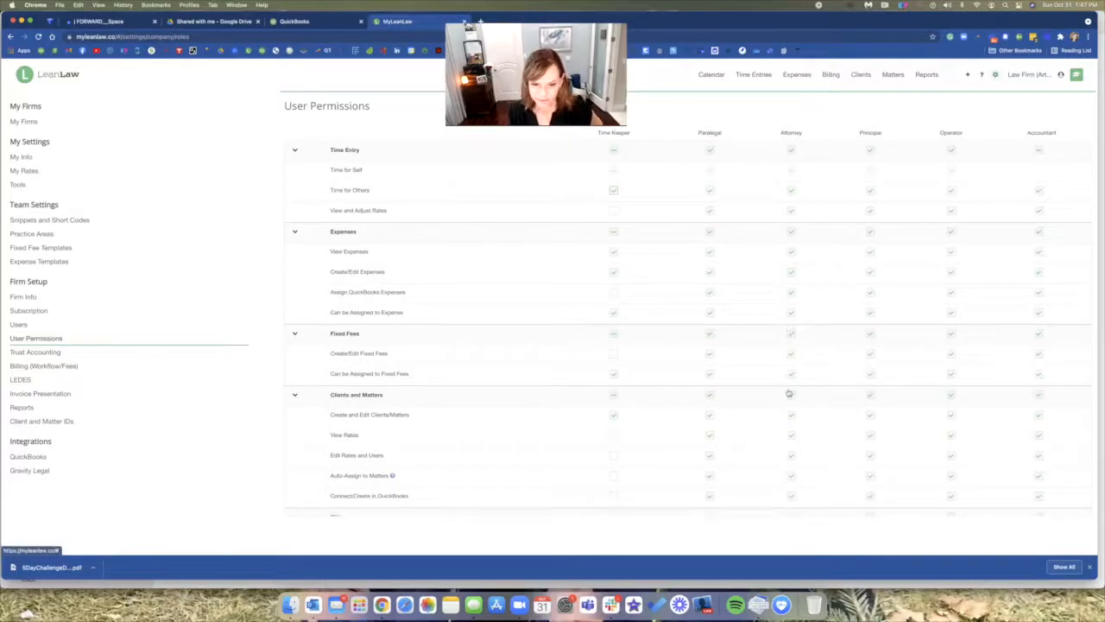
- Review each role's permissions from Time Entry through Reports, including Time Keeper access to Billing and Trust
scroll(789, 393, "down", 1)
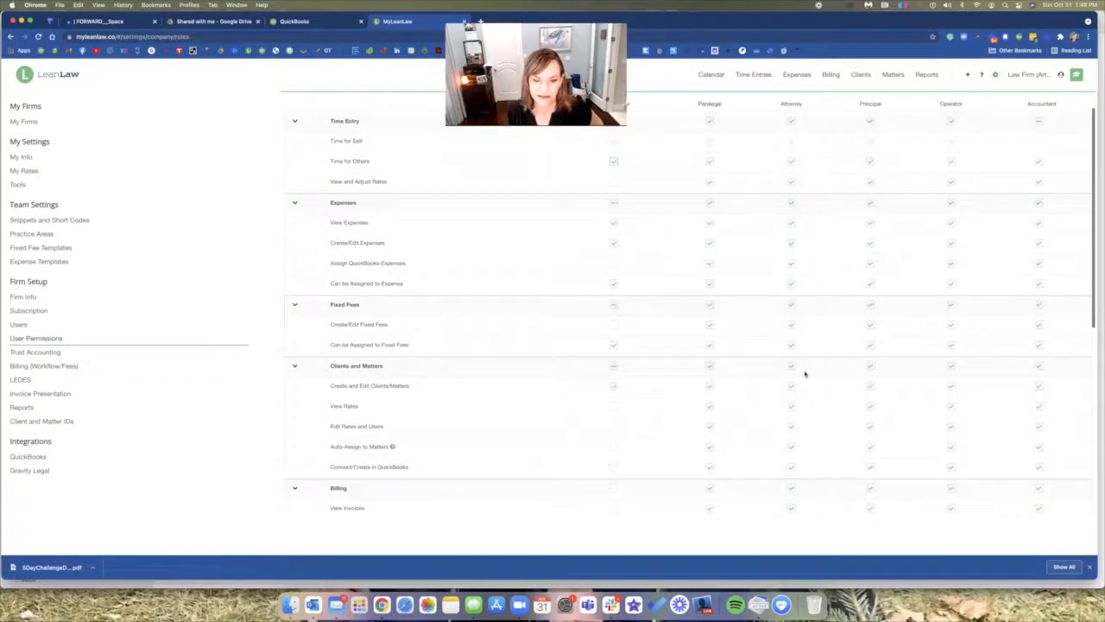
scroll(805, 373, "down", 2)
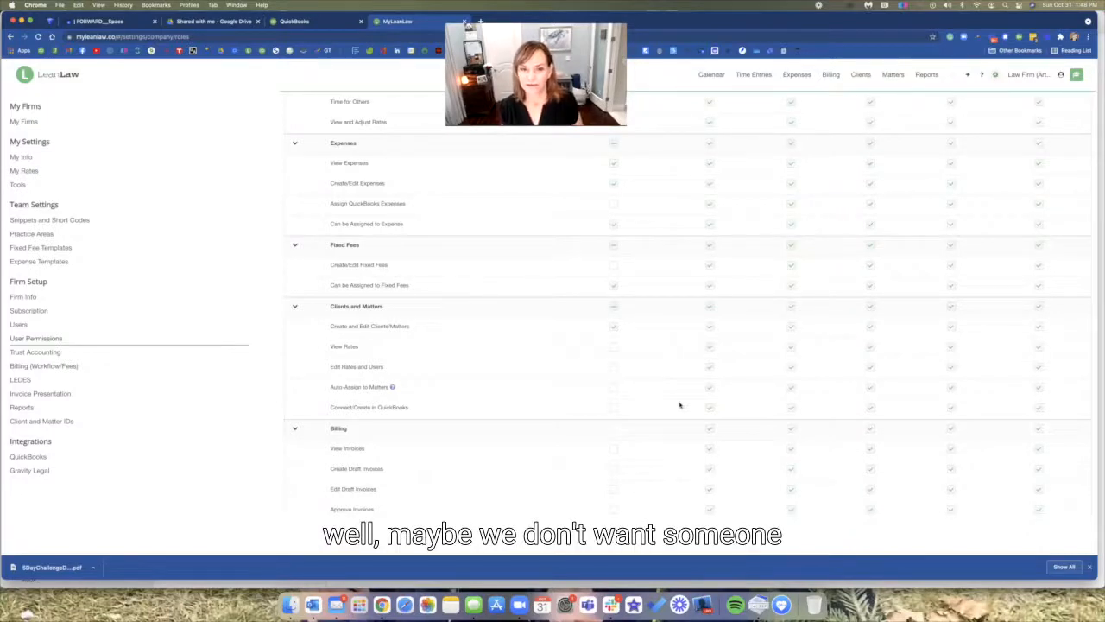
scroll(680, 405, "up", 3)
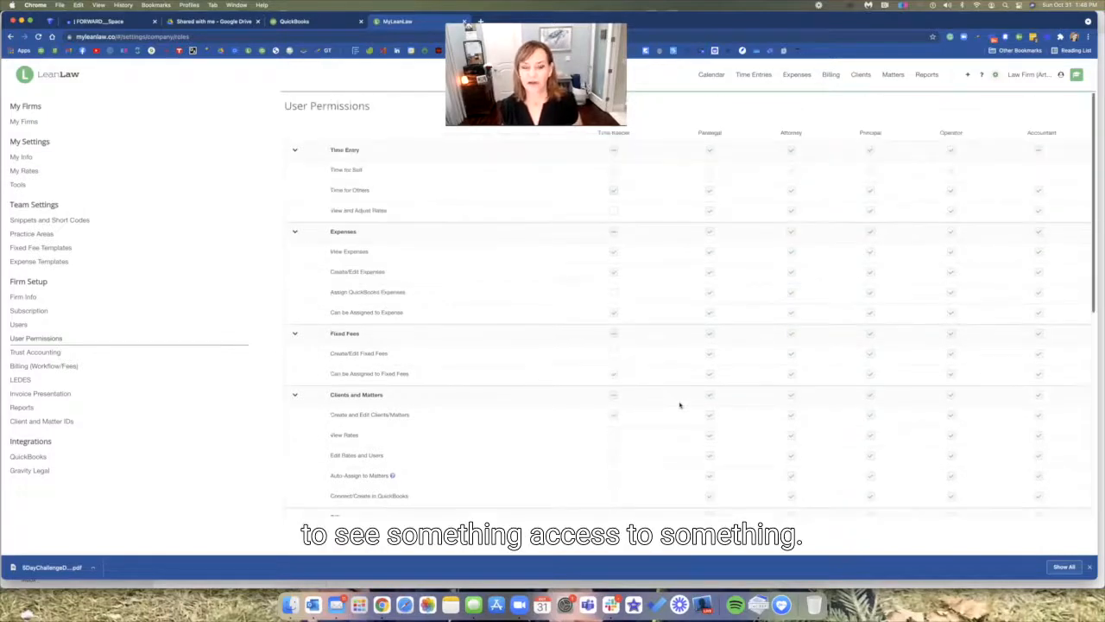
scroll(679, 405, "down", 2)
scroll(679, 405, "down", 5)
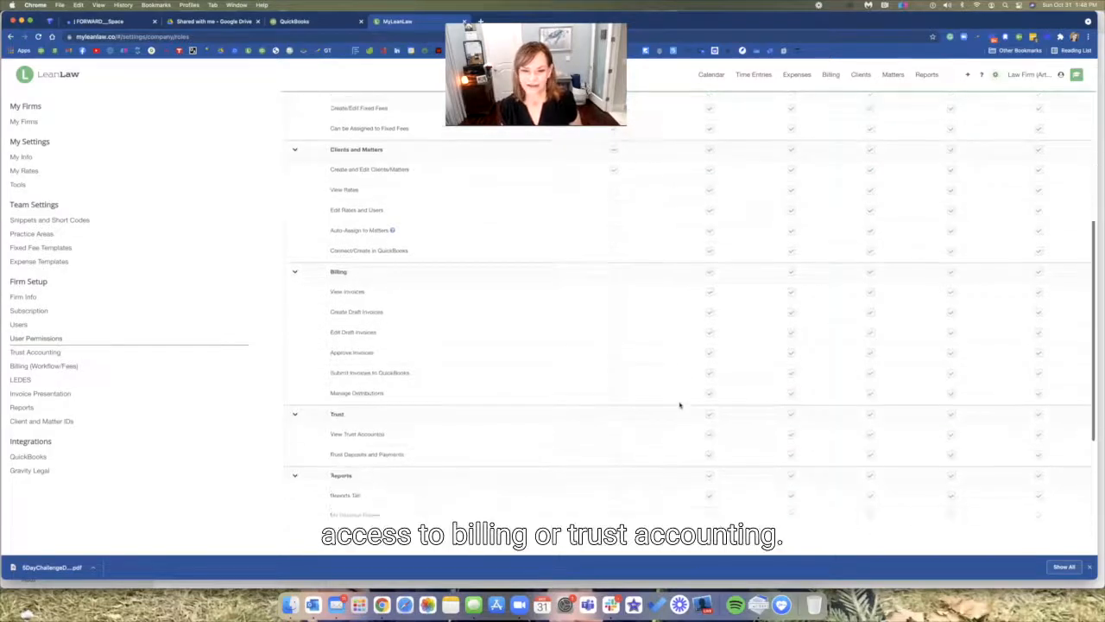
scroll(680, 405, "down", 1)
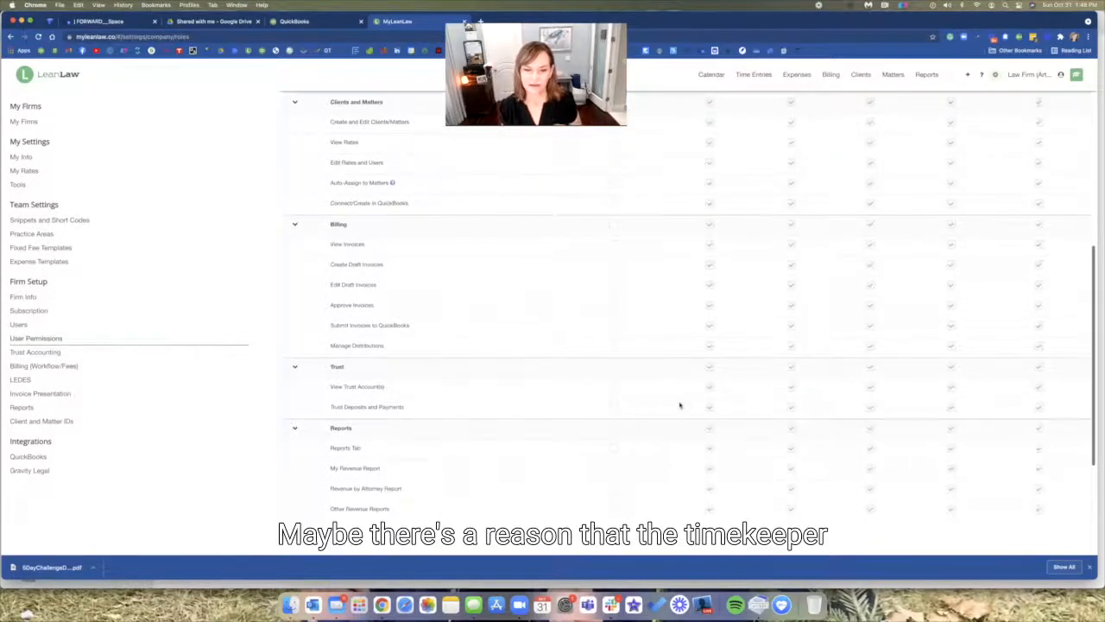